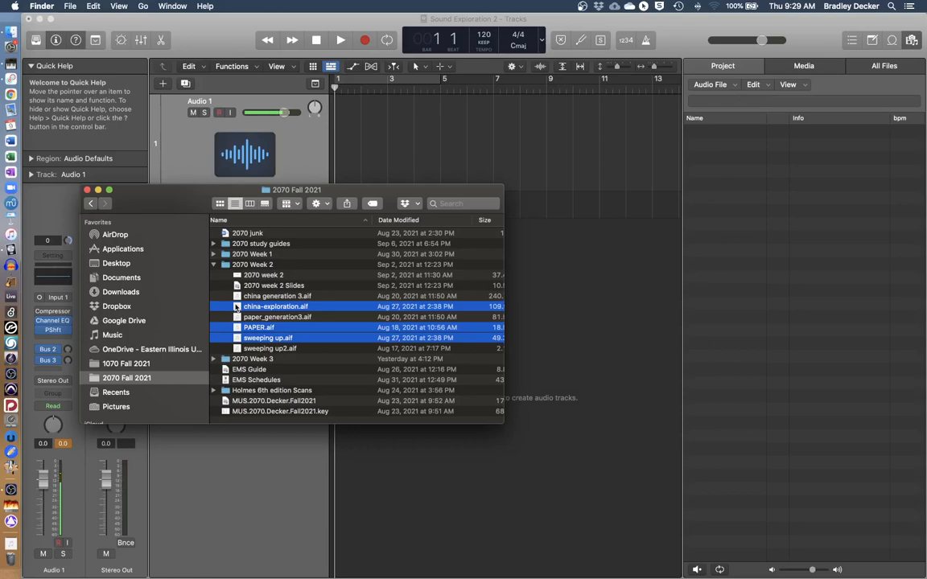
Open a new Finder window and navigate to Music > Logic > Sound Exploration 2.
{"action": "left_click", "coordinate": [193, 32]}
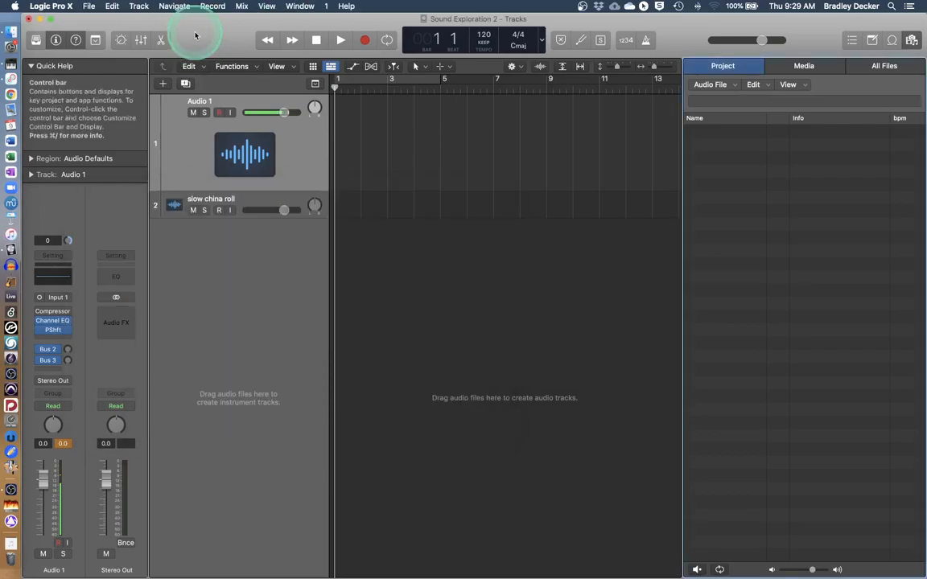
{"action": "left_click", "coordinate": [11, 30]}
{"action": "key", "text": "super+n"}
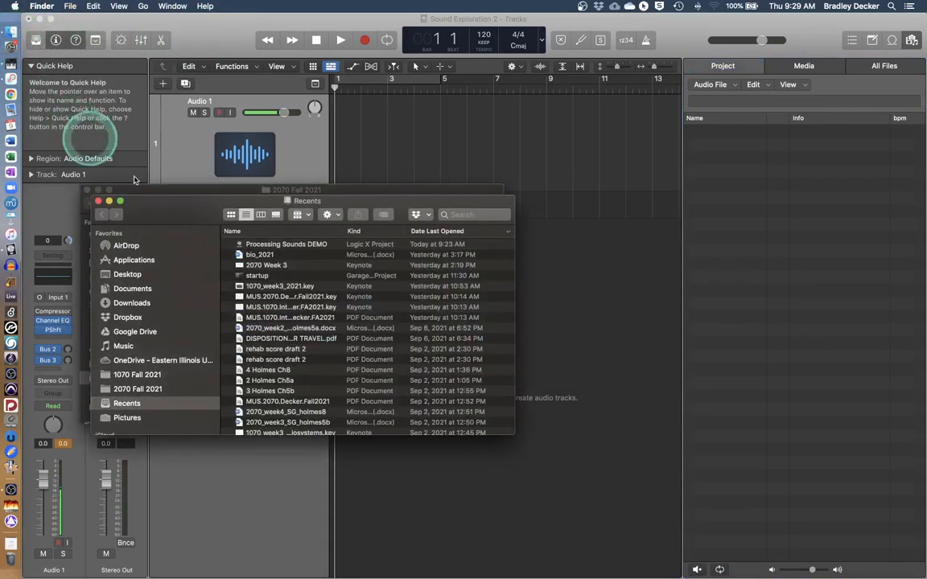
{"action": "left_click", "coordinate": [148, 347]}
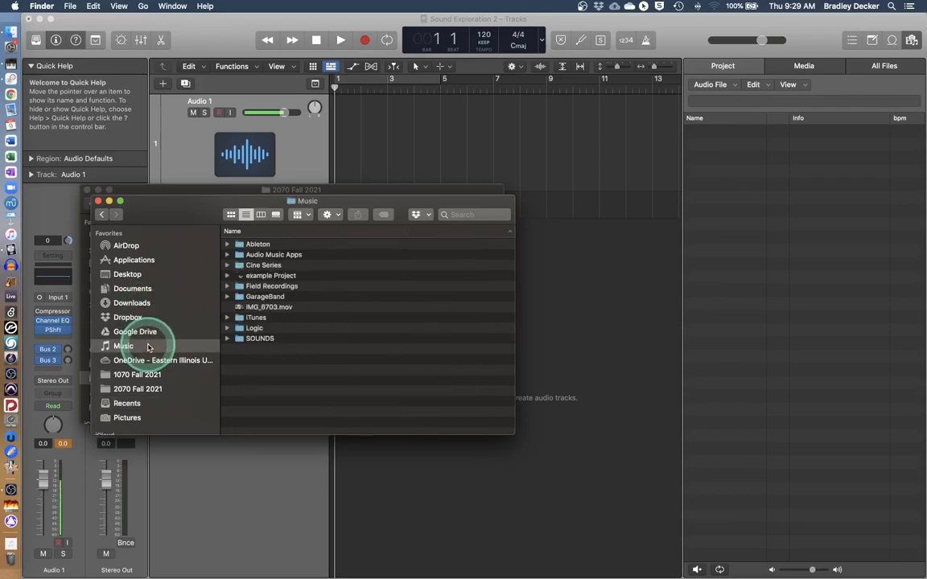
{"action": "double_click", "coordinate": [238, 328]}
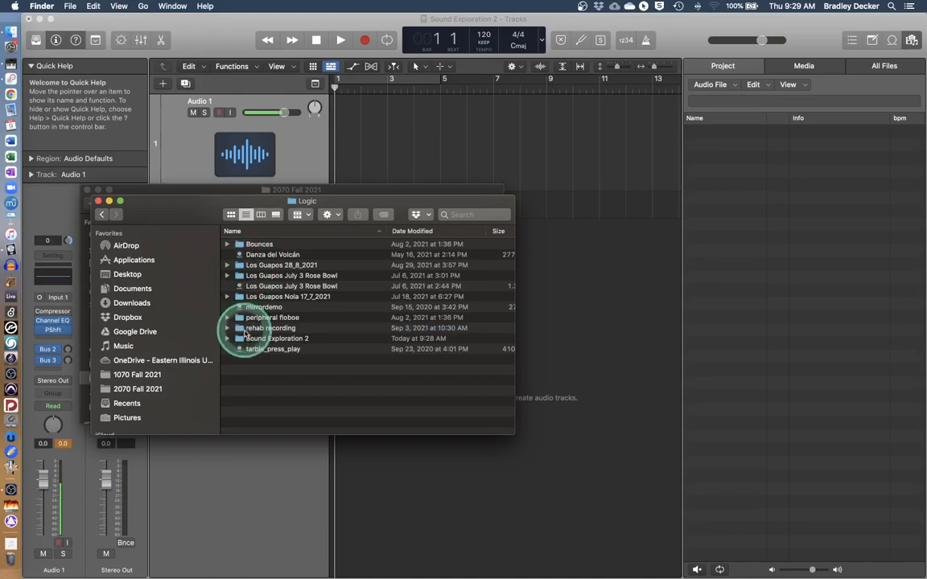
{"action": "double_click", "coordinate": [238, 340]}
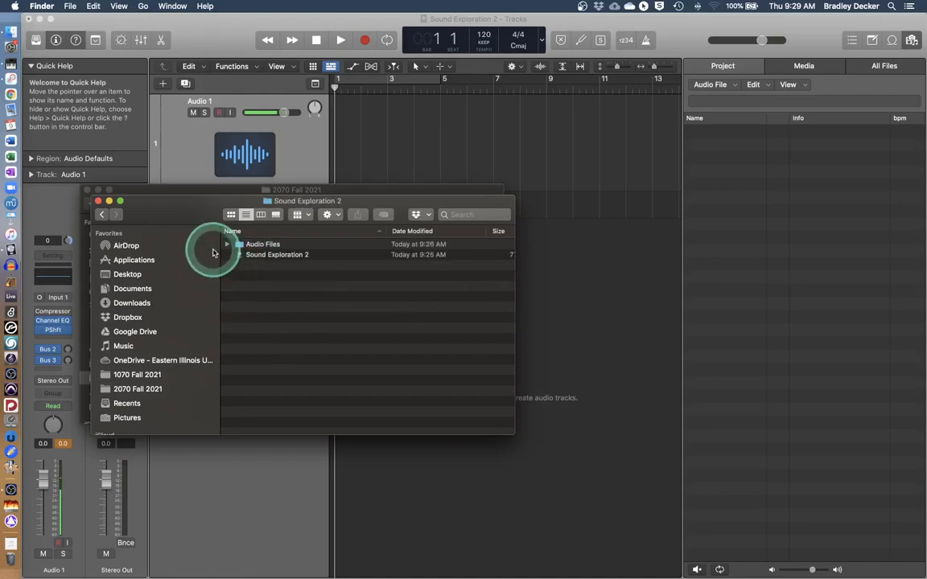
Delete china-exploration.1.aif, slow china roll_1.aif and slow china roll.aif from the project's Audio Files folder.
{"action": "left_click", "coordinate": [226, 245]}
{"action": "left_click", "coordinate": [226, 244]}
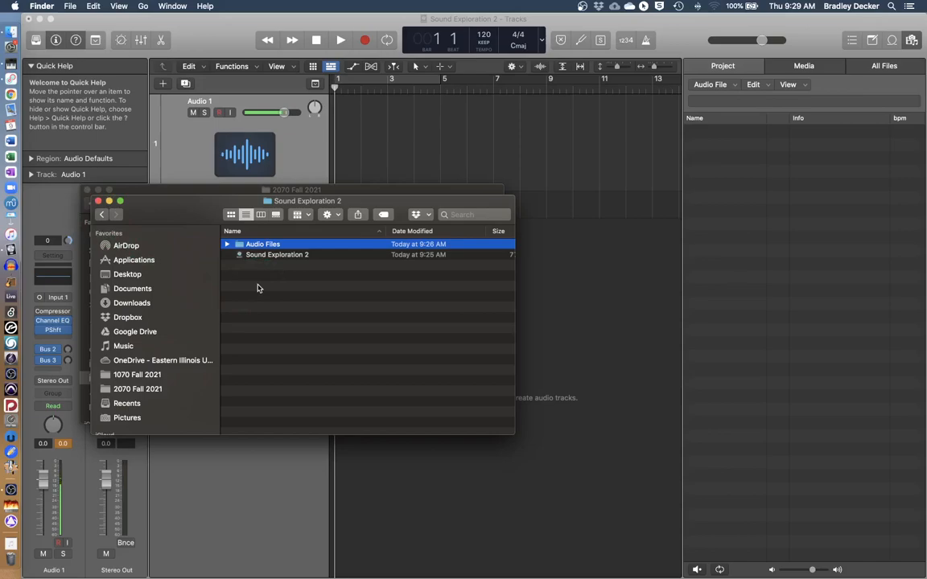
{"action": "left_click", "coordinate": [226, 244]}
{"action": "left_click", "coordinate": [257, 255]}
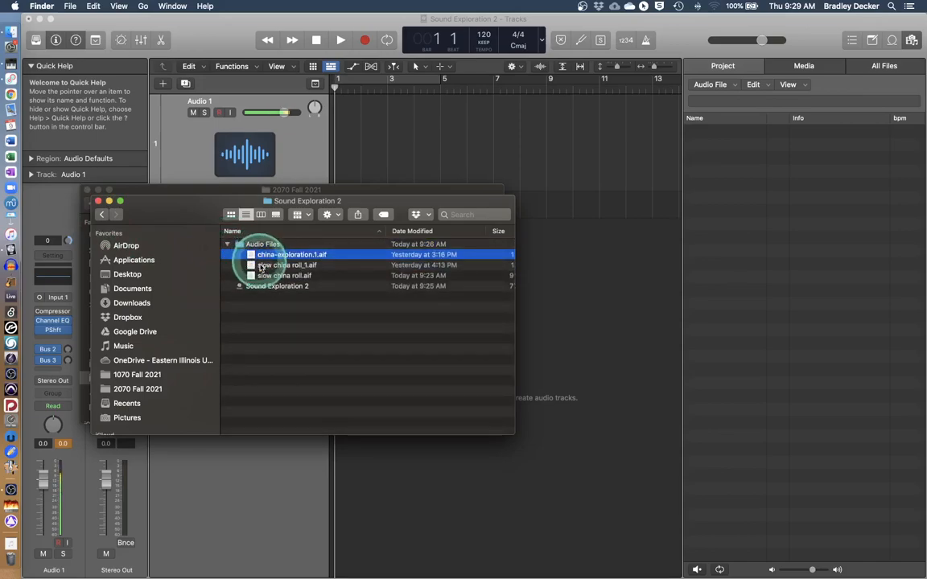
{"action": "left_click", "coordinate": [262, 276], "text": "shift"}
{"action": "key", "text": "super+BackSpace"}
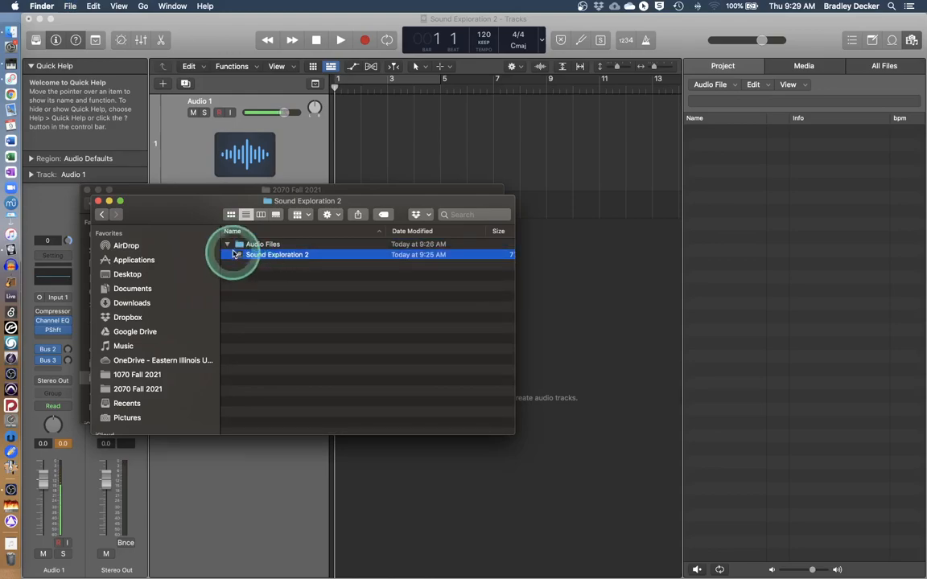
Switch back to Logic Pro X and open the Add Audio File dialog for the project audio browser.
{"action": "left_click_drag", "start_coordinate": [191, 213], "coordinate": [814, 40]}
{"action": "left_click", "coordinate": [180, 213]}
{"action": "left_click", "coordinate": [911, 40]}
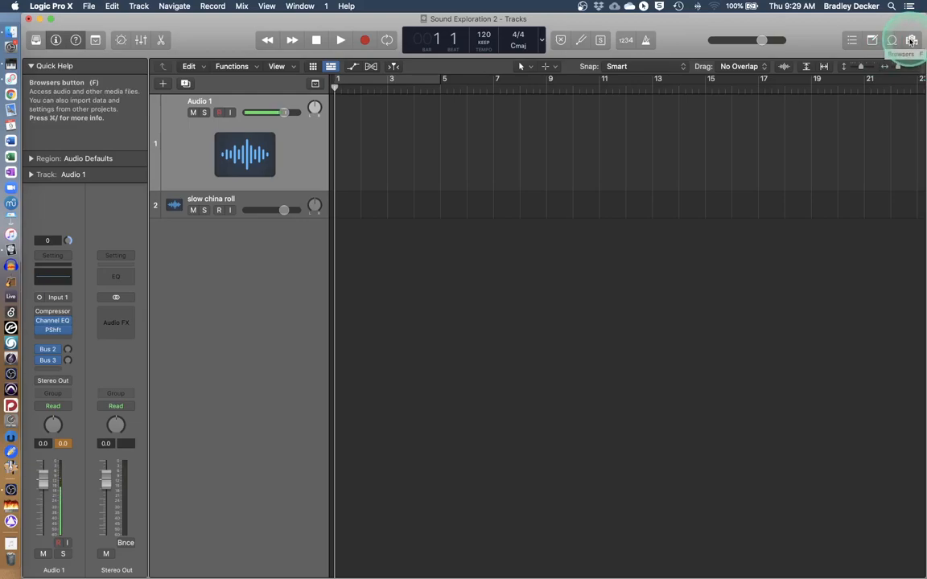
{"action": "left_click", "coordinate": [911, 41]}
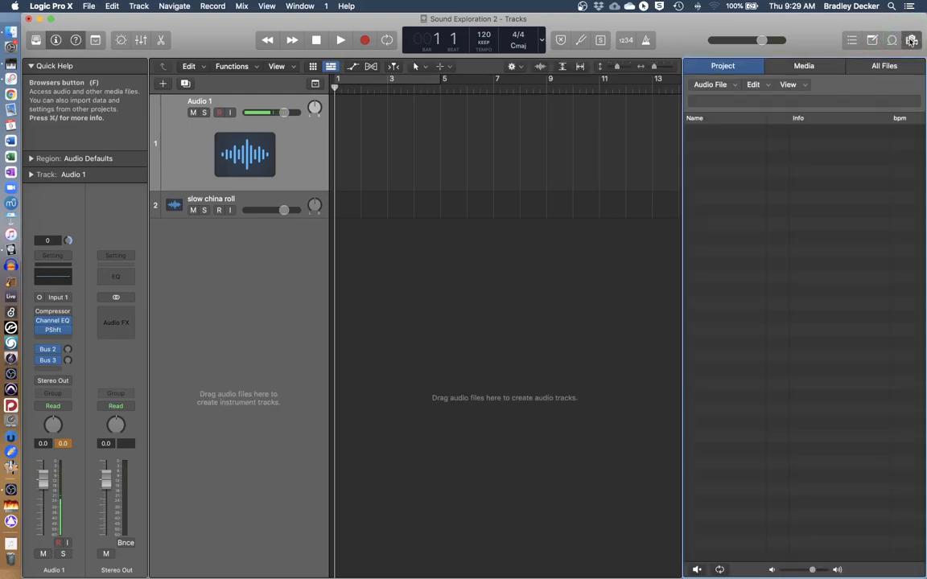
{"action": "left_click", "coordinate": [718, 87]}
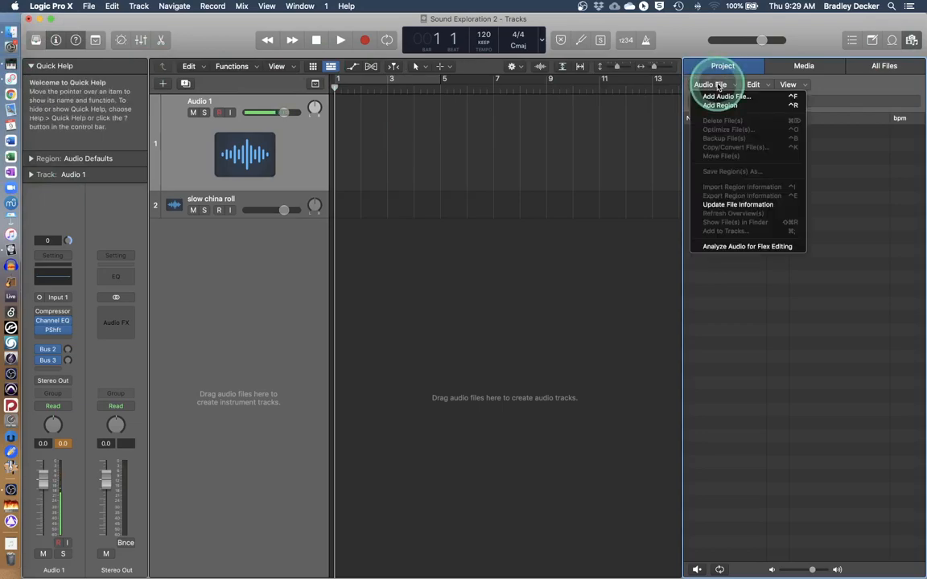
{"action": "left_click", "coordinate": [718, 96]}
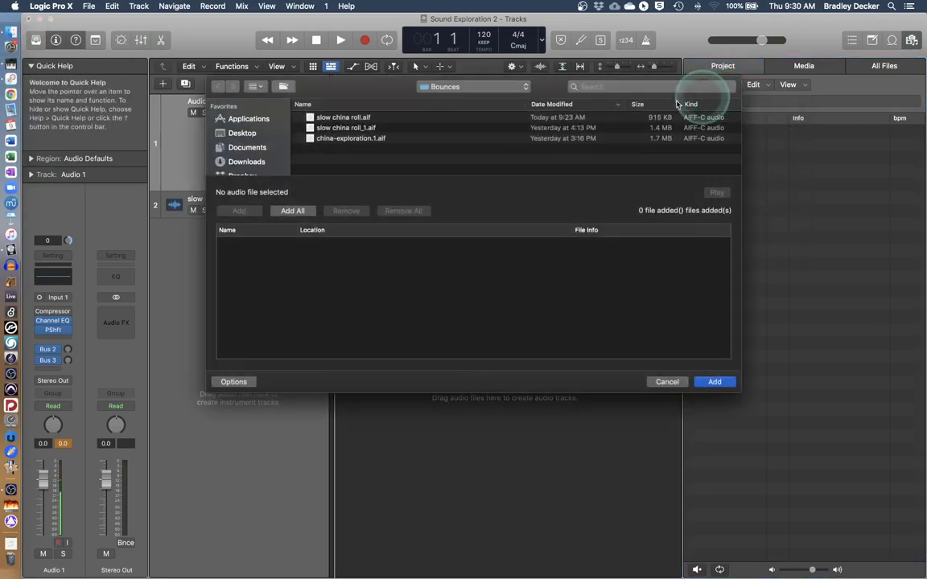
Add PAPER.aif from the 2070 Week 2 folder inside 2070 Fall 2021 to the project audio.
{"action": "left_click", "coordinate": [445, 86]}
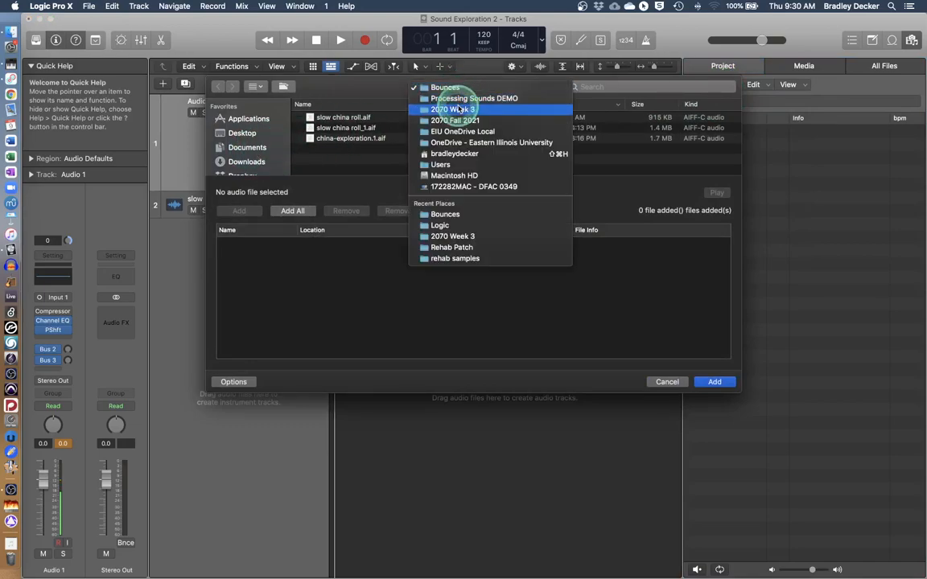
{"action": "left_click", "coordinate": [455, 108]}
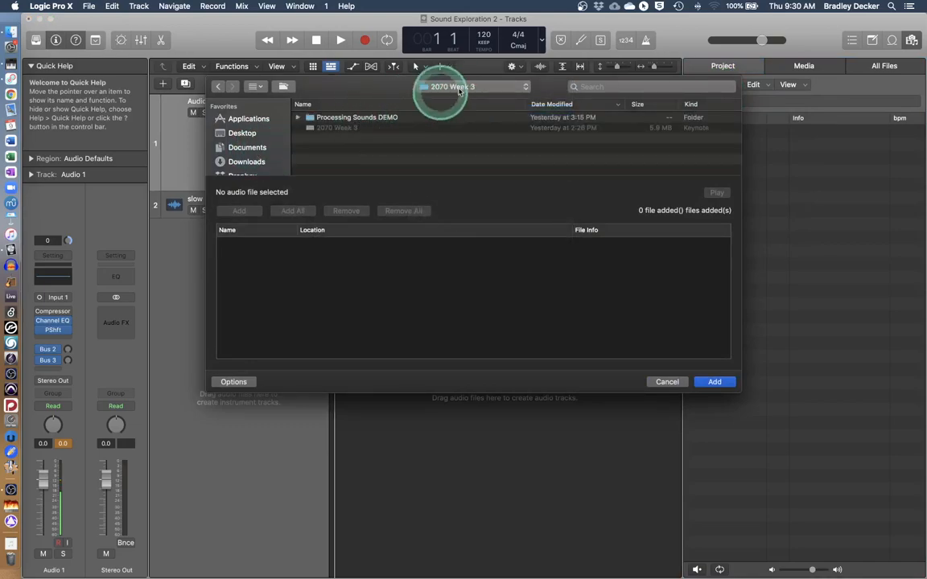
{"action": "left_click", "coordinate": [426, 87]}
{"action": "left_click", "coordinate": [468, 100]}
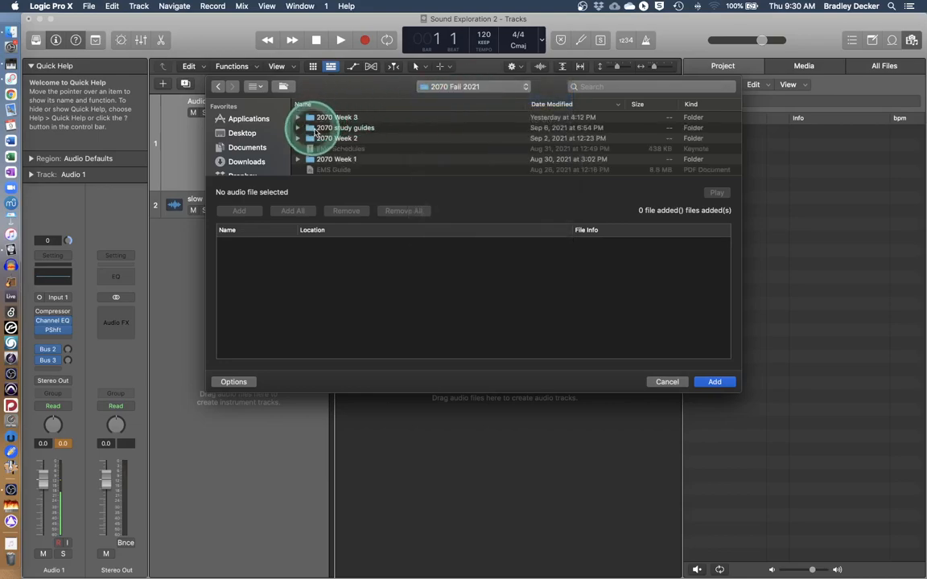
{"action": "double_click", "coordinate": [328, 139]}
{"action": "scroll", "coordinate": [350, 140], "scroll_direction": "down", "scroll_amount": 2}
{"action": "left_click", "coordinate": [331, 160]}
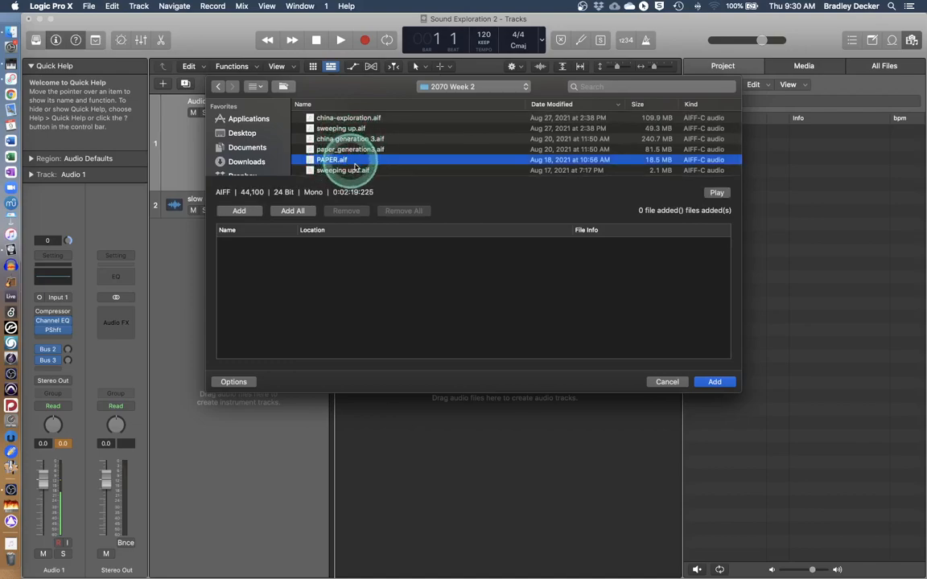
{"action": "left_click", "coordinate": [239, 211]}
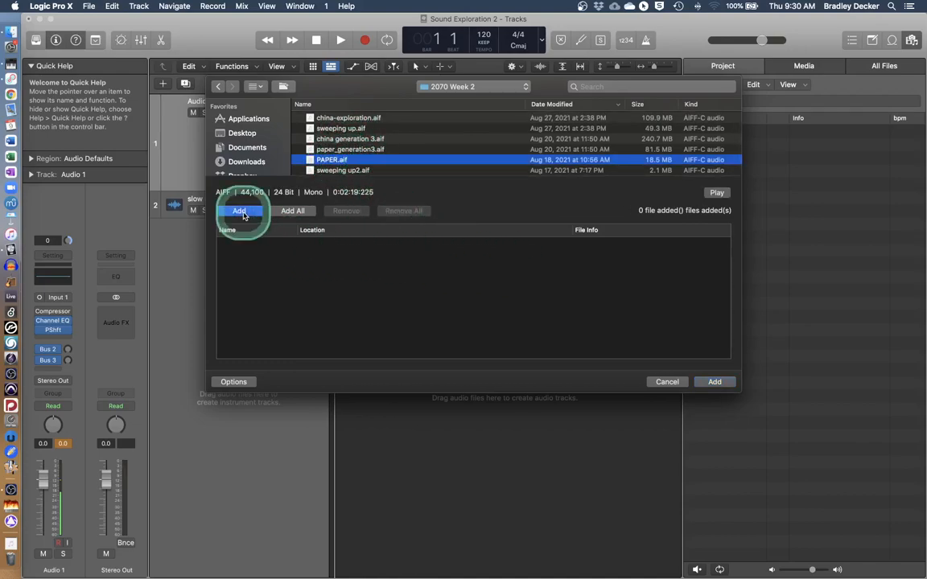
{"action": "left_click", "coordinate": [709, 382]}
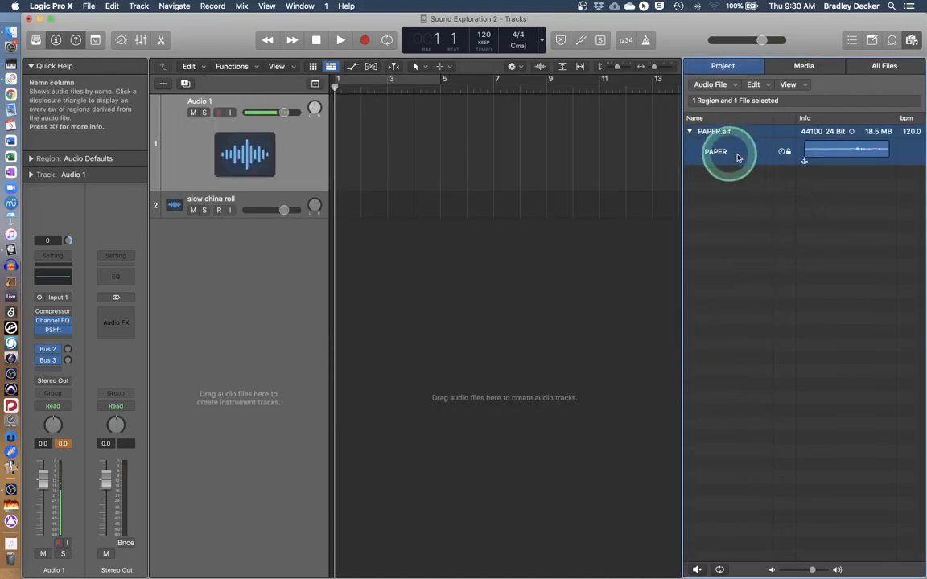
Bring china-exploration.aif, PAPER.aif and sweeping up.aif from Finder into the project audio browser, and close both Finder windows.
{"action": "left_click", "coordinate": [11, 36]}
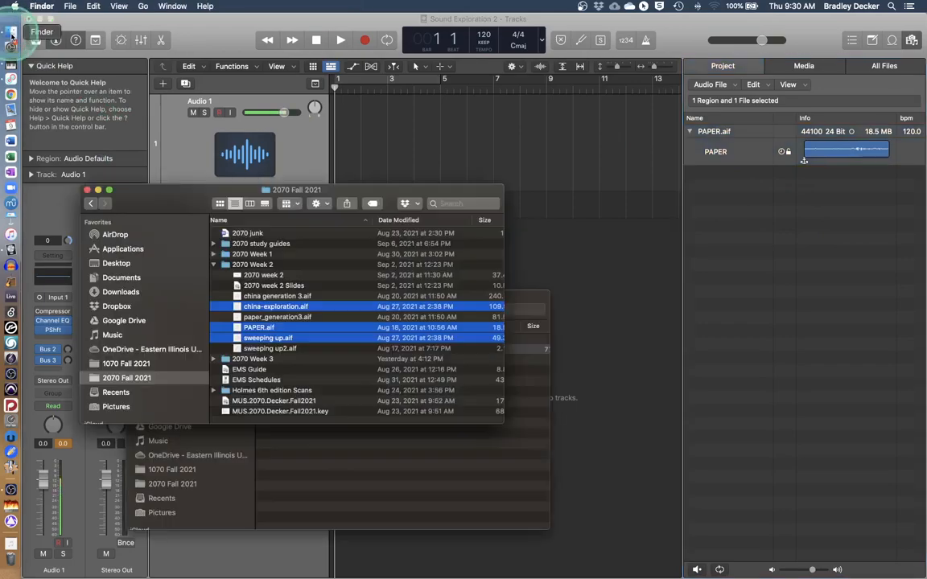
{"action": "left_click_drag", "start_coordinate": [248, 330], "coordinate": [772, 251]}
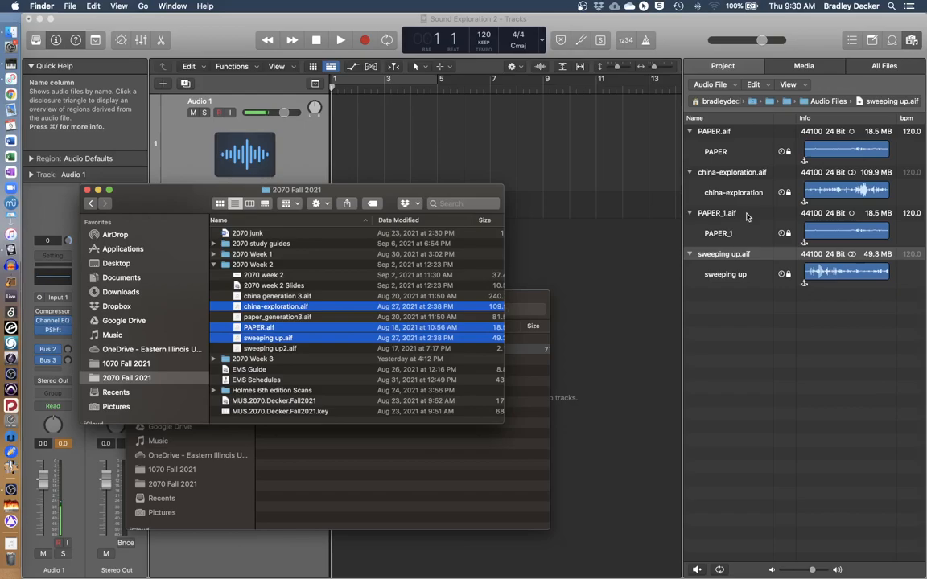
{"action": "left_click", "coordinate": [88, 190]}
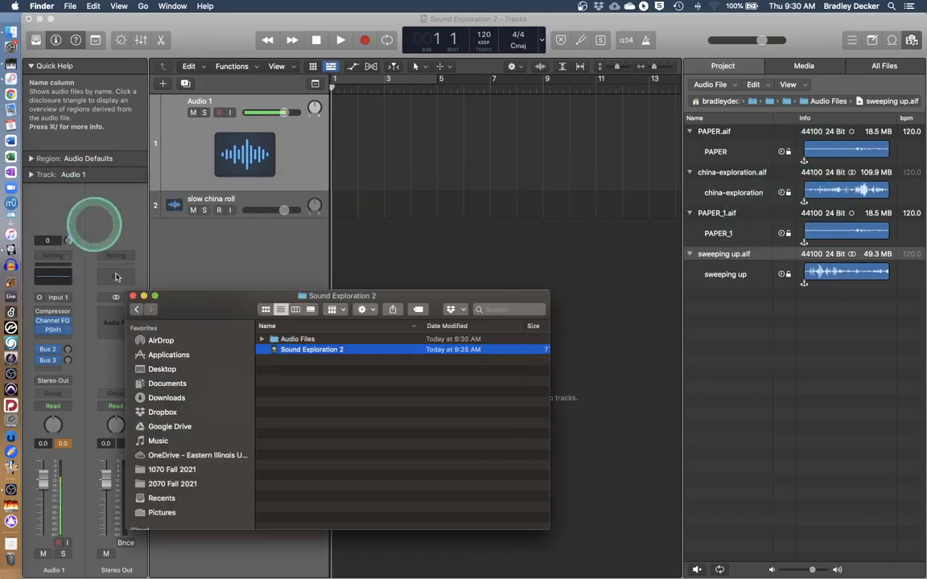
{"action": "left_click", "coordinate": [133, 296]}
Delete the slow china roll track and place sweeping up on a new audio track without importing its tempo information.
{"action": "left_click", "coordinate": [254, 201]}
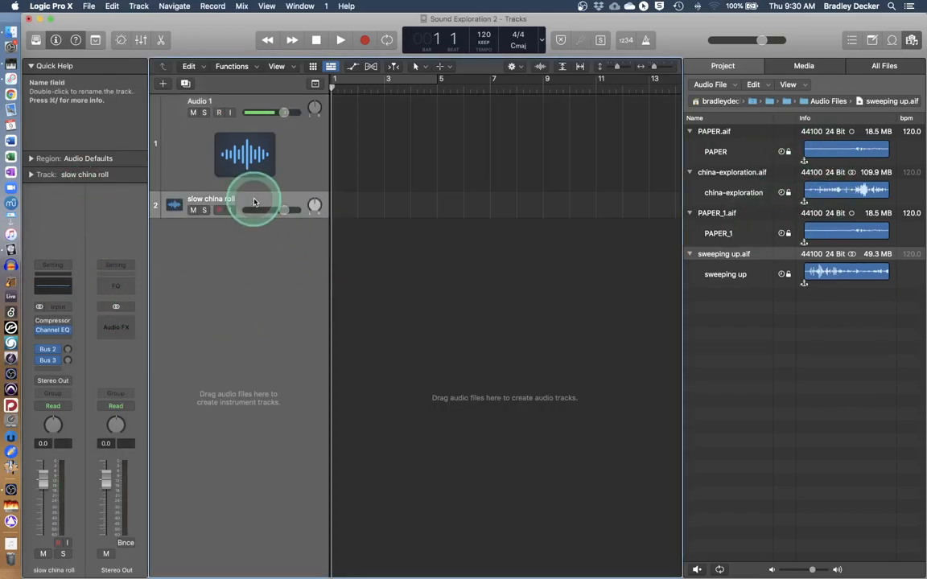
{"action": "key", "text": "super+BackSpace"}
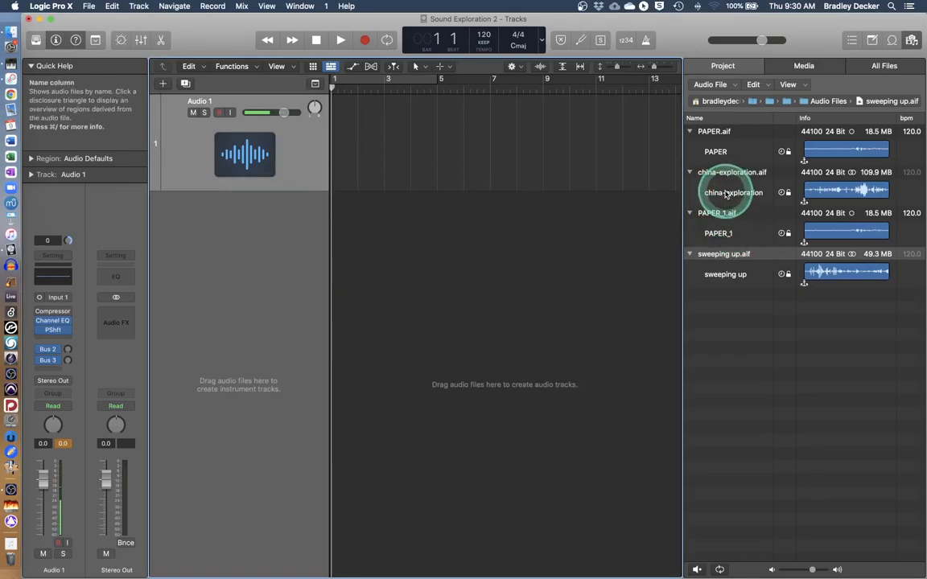
{"action": "left_click", "coordinate": [723, 275]}
{"action": "left_click_drag", "start_coordinate": [702, 274], "coordinate": [336, 220]}
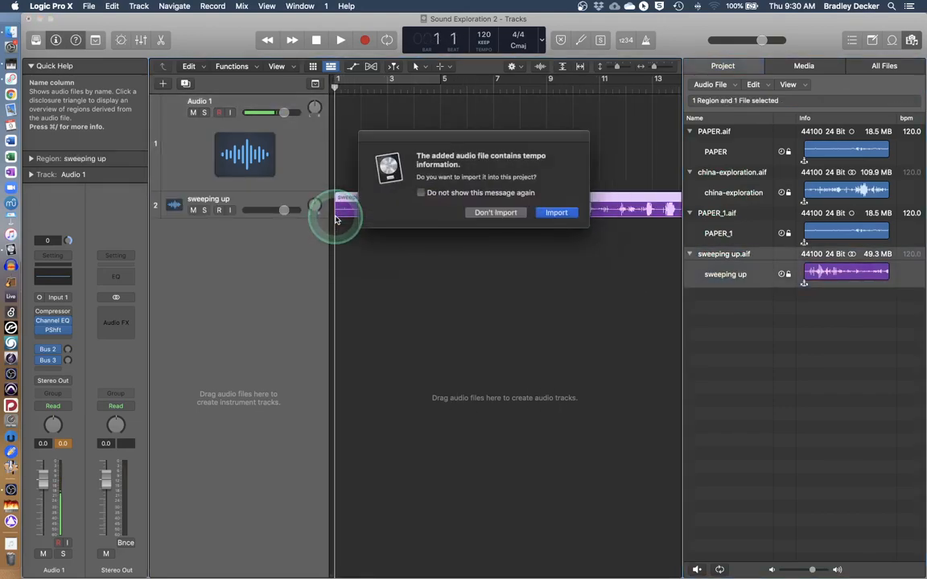
{"action": "left_click", "coordinate": [552, 213]}
{"action": "left_click", "coordinate": [490, 213]}
Delete the Audio 1 track and align the sweeping up region with the start of bar 1.
{"action": "left_click", "coordinate": [304, 161]}
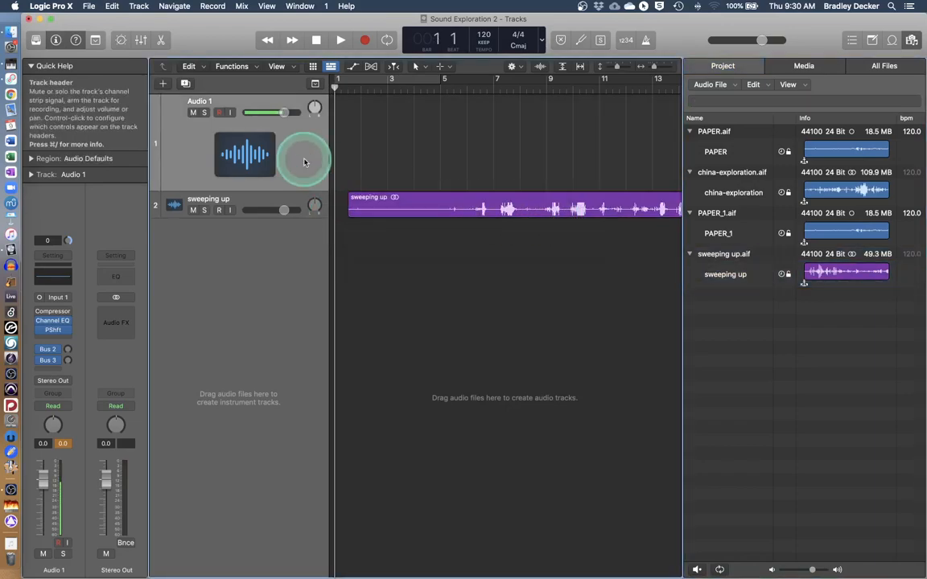
{"action": "key", "text": "super+BackSpace"}
{"action": "left_click_drag", "start_coordinate": [359, 102], "coordinate": [478, 87]}
Play a short passage of the sweeping up region and enlarge its track's height.
{"action": "key", "text": "space"}
{"action": "key", "text": "space"}
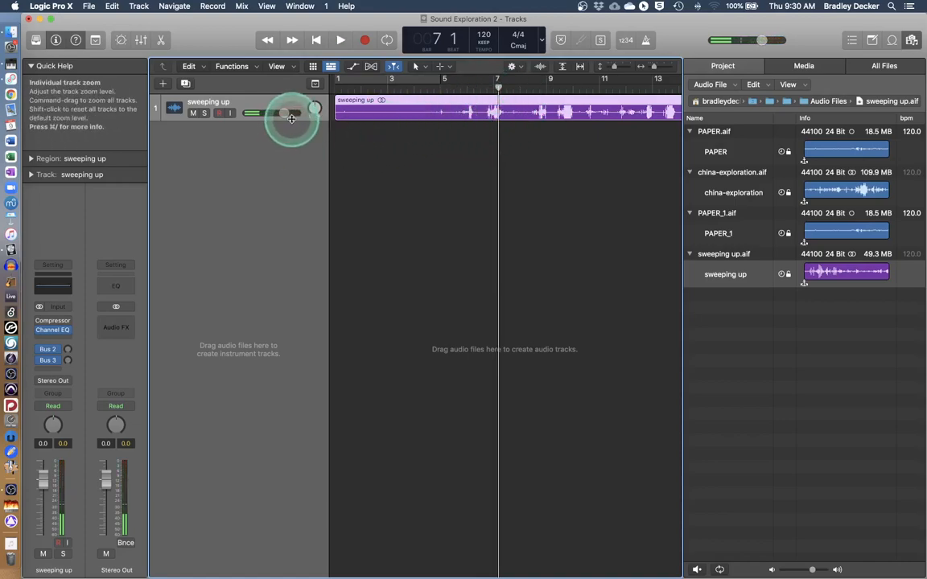
{"action": "left_click_drag", "start_coordinate": [291, 124], "coordinate": [313, 241]}
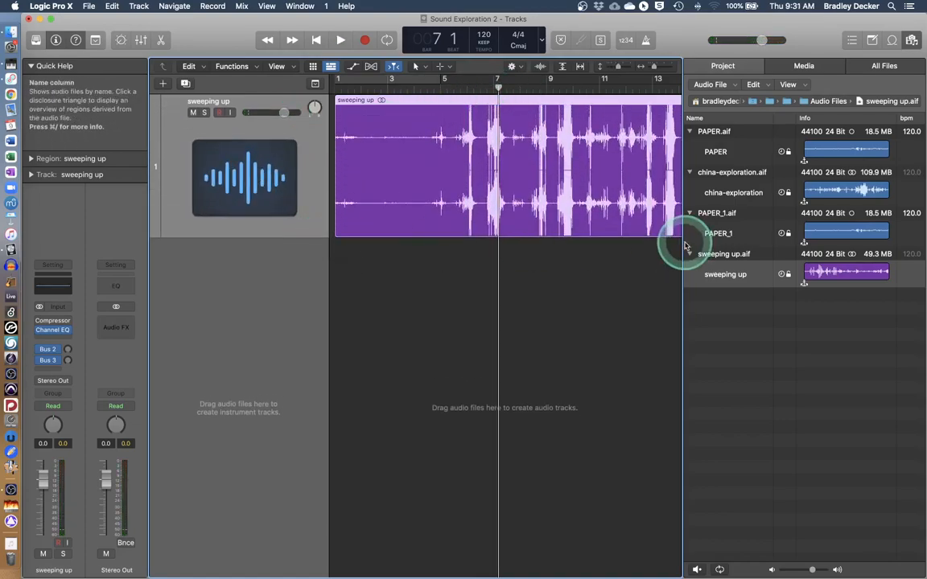
Place PAPER_1 on a new track at bar 1 below sweeping up, with its track height enlarged.
{"action": "left_click", "coordinate": [730, 234]}
{"action": "left_click_drag", "start_coordinate": [732, 236], "coordinate": [322, 382]}
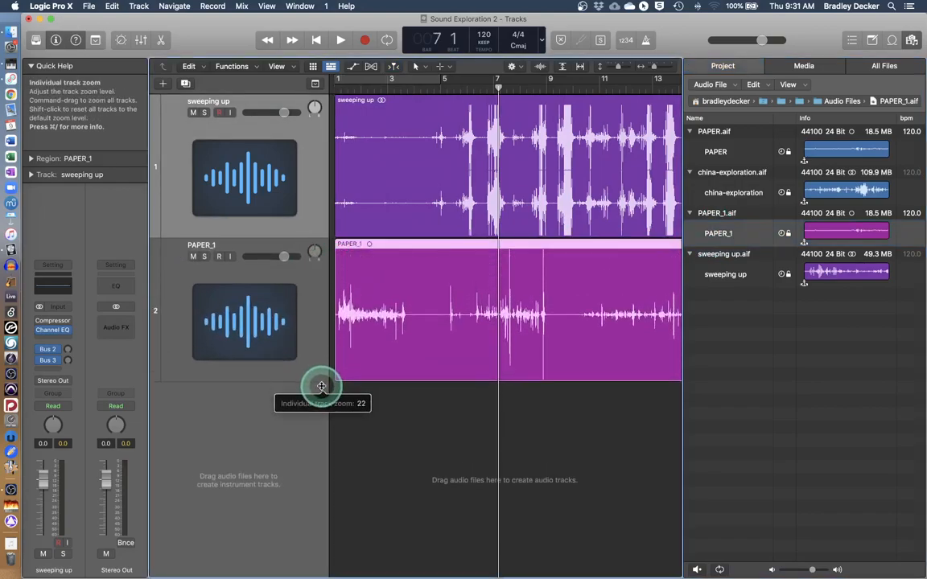
Play from near the start, solo the PAPER_1 track and place the playhead at bar 4.
{"action": "left_click", "coordinate": [350, 87]}
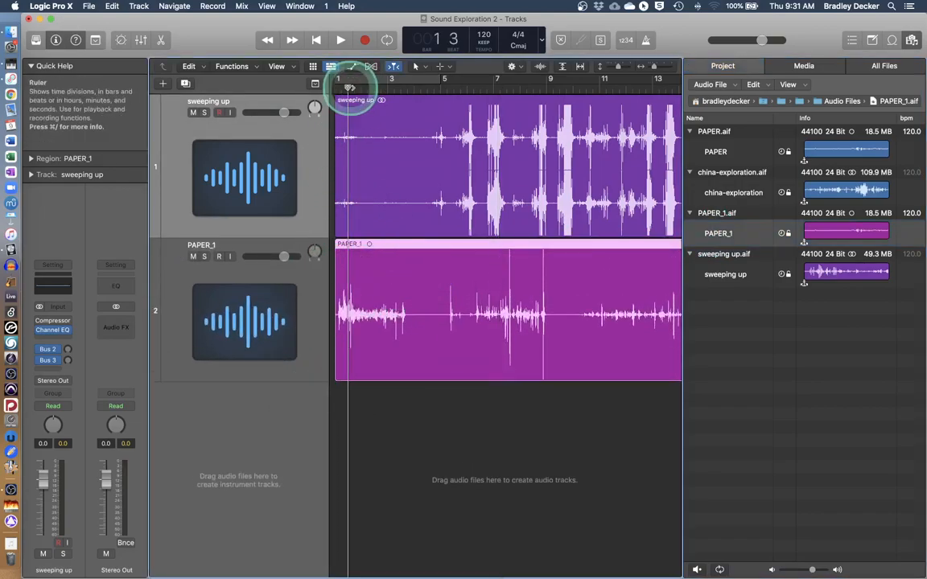
{"action": "key", "text": "space"}
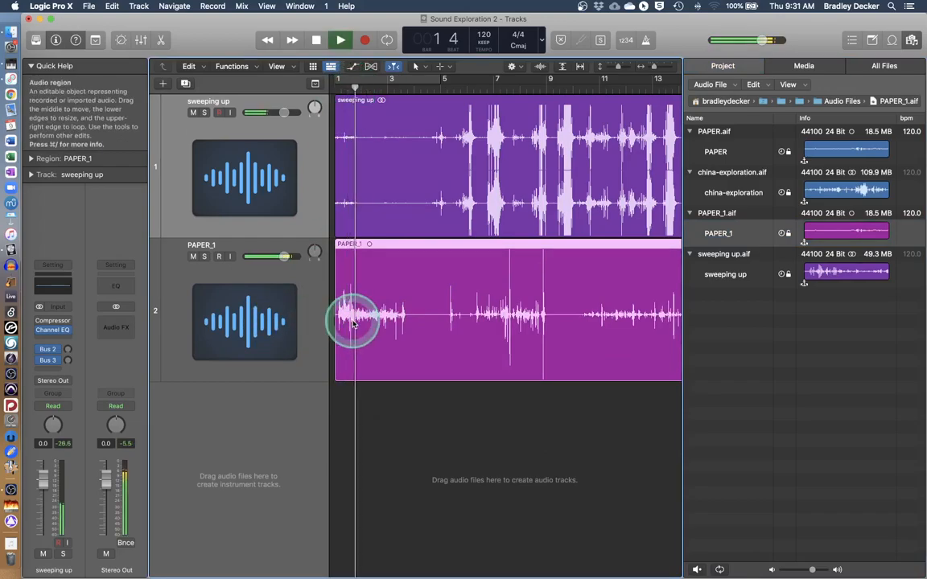
{"action": "left_click", "coordinate": [203, 257]}
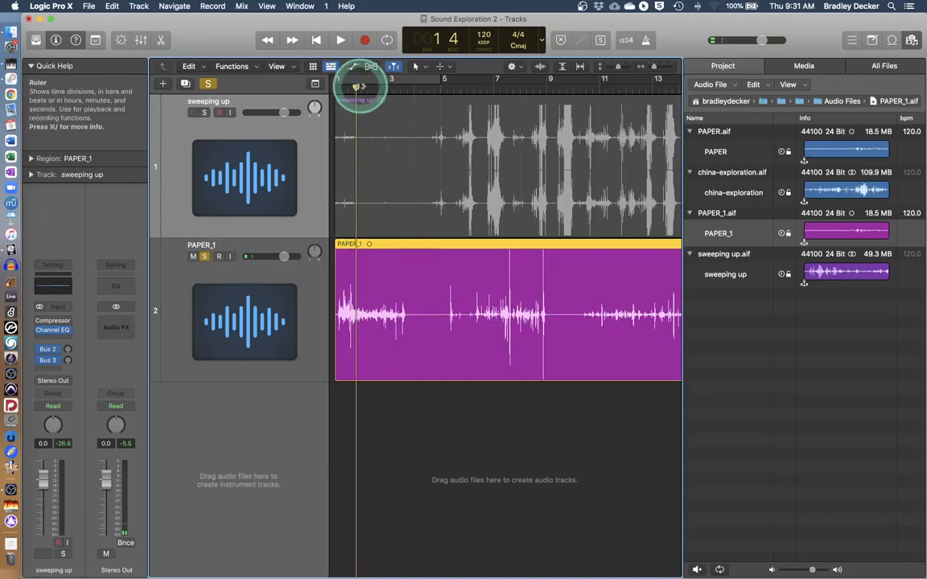
{"action": "left_click_drag", "start_coordinate": [358, 86], "coordinate": [412, 102]}
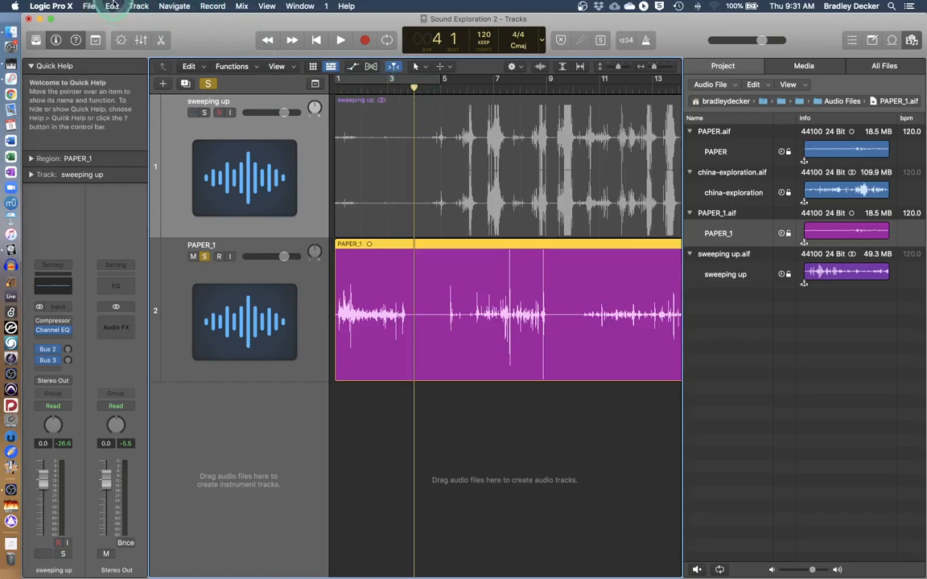
{"action": "left_click", "coordinate": [112, 6]}
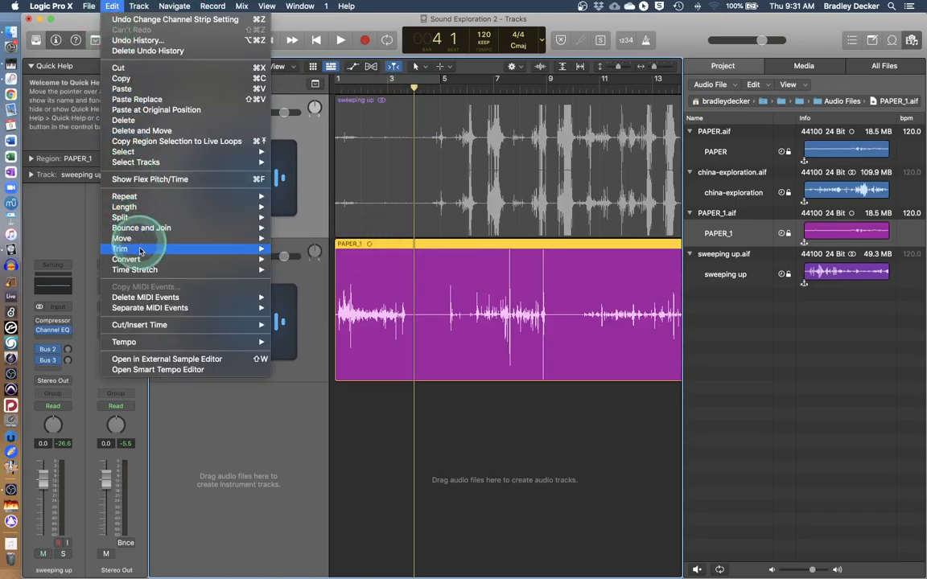
{"action": "mouse_move", "coordinate": [145, 218]}
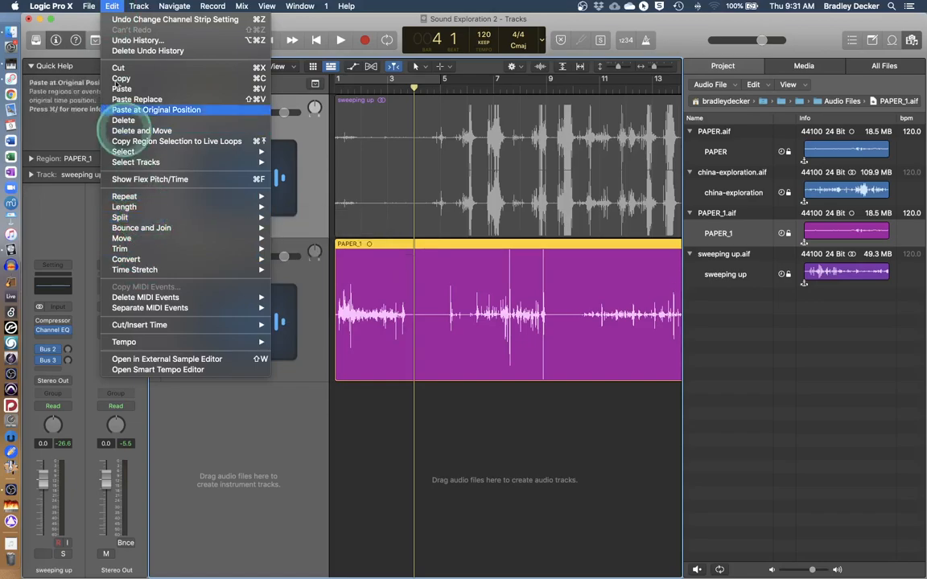
{"action": "left_click", "coordinate": [112, 7]}
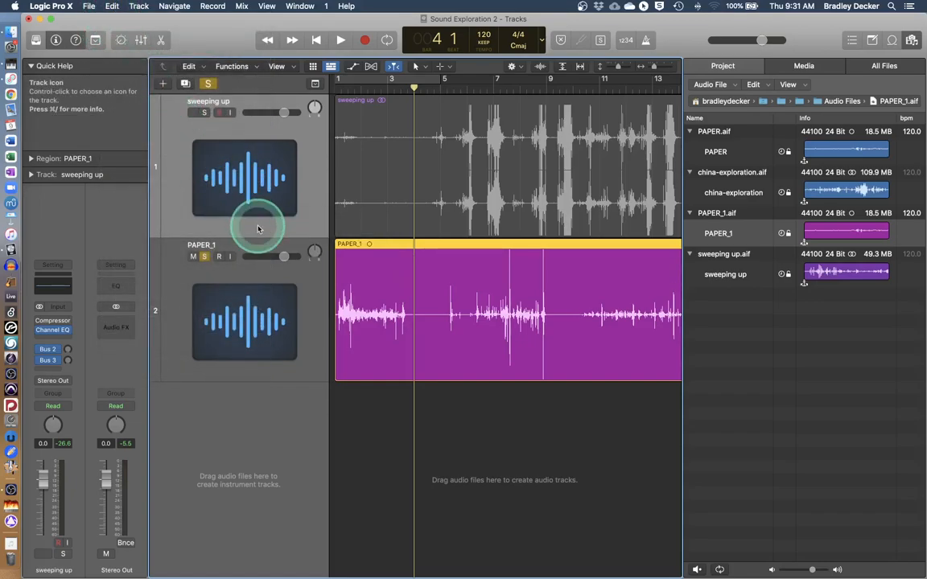
Split the PAPER_1 region at bar 4 and place the playhead at bar 3, beat 4.
{"action": "key", "text": "super+t"}
{"action": "left_click_drag", "start_coordinate": [412, 87], "coordinate": [409, 88]}
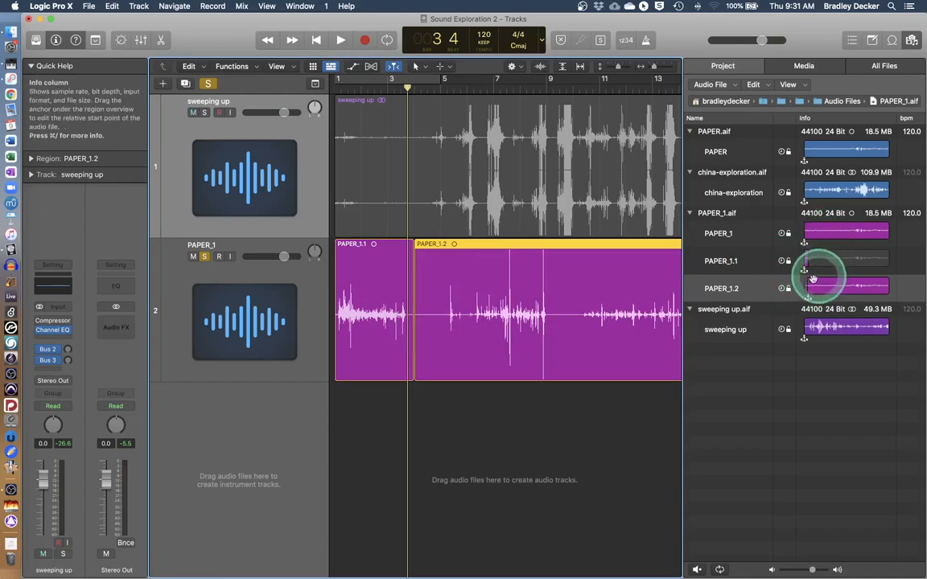
{"action": "scroll", "coordinate": [572, 314], "scroll_direction": "right", "scroll_amount": 10}
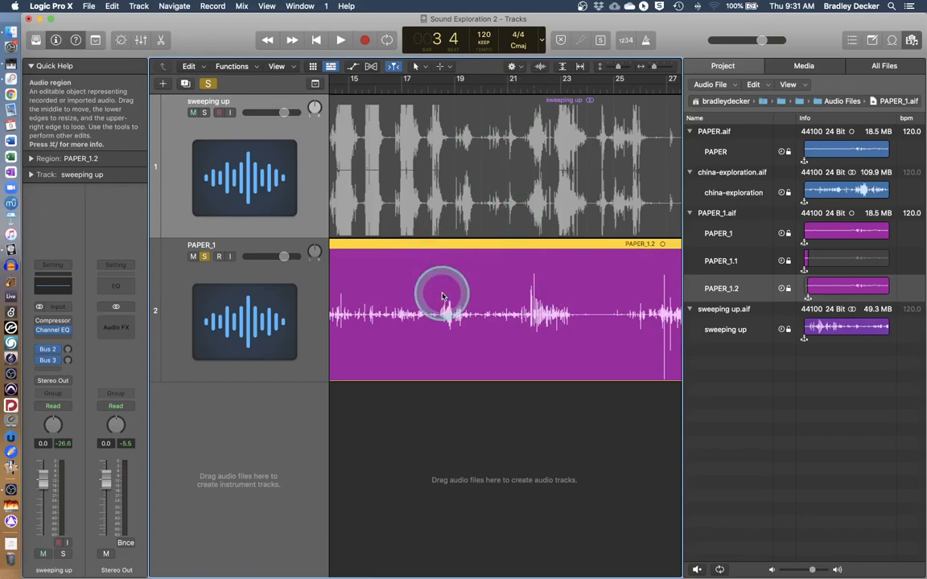
{"action": "scroll", "coordinate": [441, 296], "scroll_direction": "left", "scroll_amount": 10}
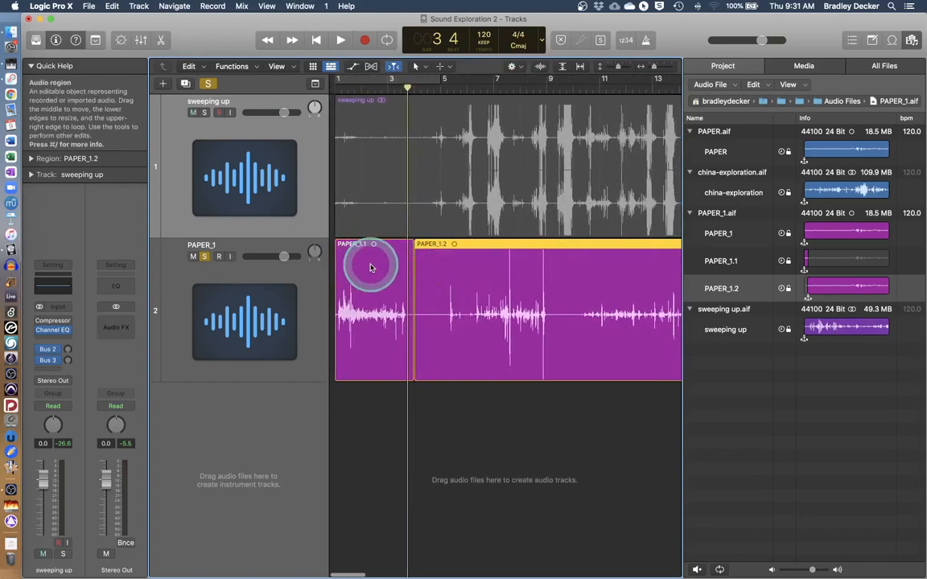
Open the first PAPER_1 segment, PAPER_1.1, in the audio editor and audition it there.
{"action": "left_click", "coordinate": [371, 268]}
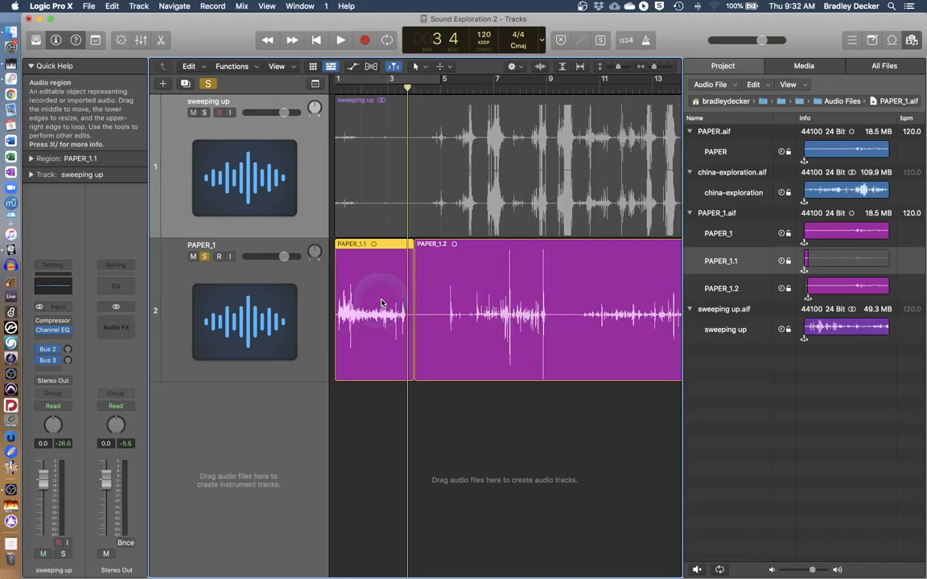
{"action": "double_click", "coordinate": [379, 247]}
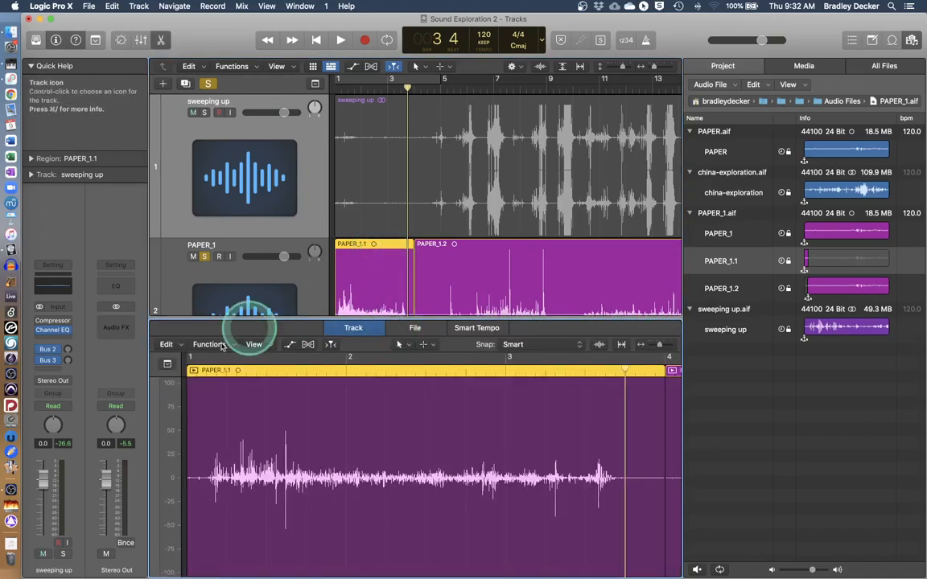
{"action": "left_click", "coordinate": [194, 370]}
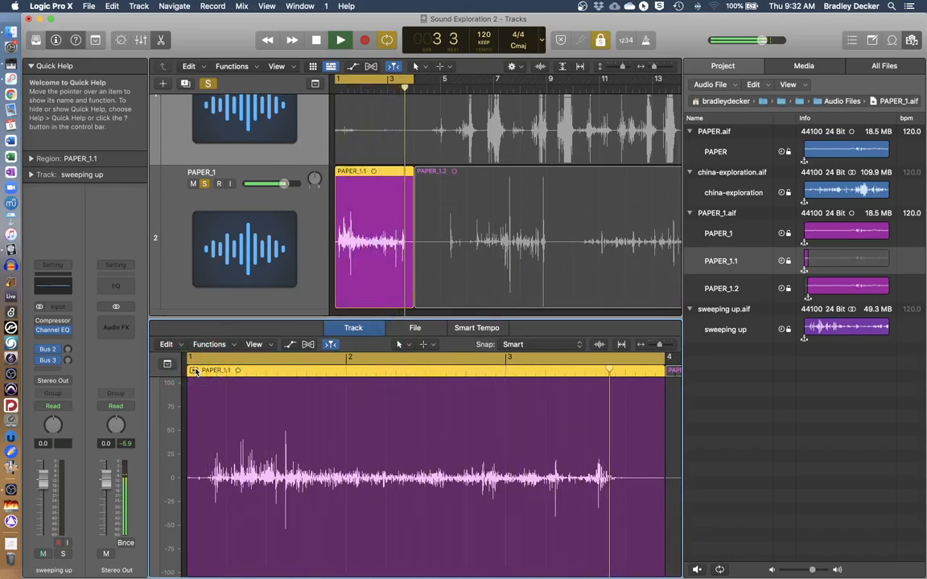
{"action": "left_click", "coordinate": [195, 371]}
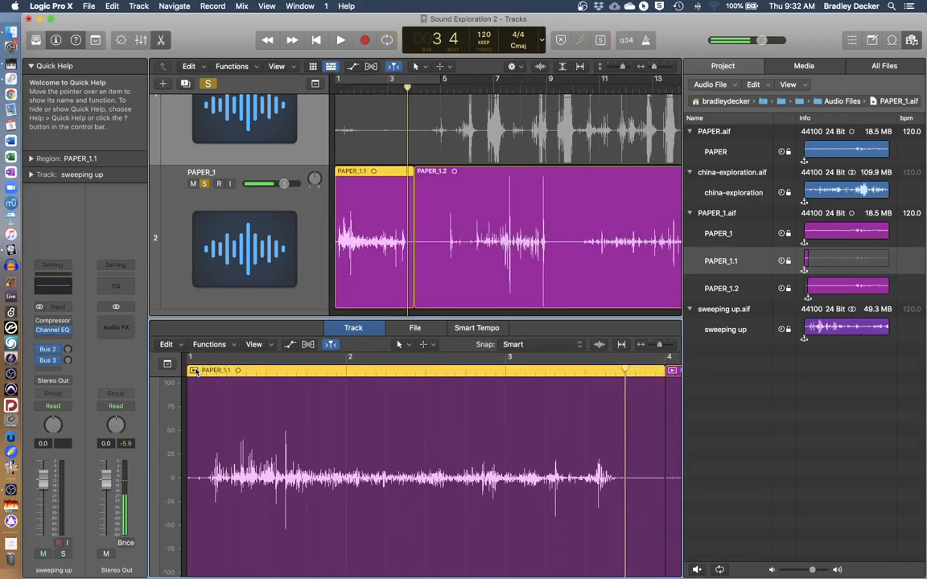
{"action": "left_click", "coordinate": [215, 399]}
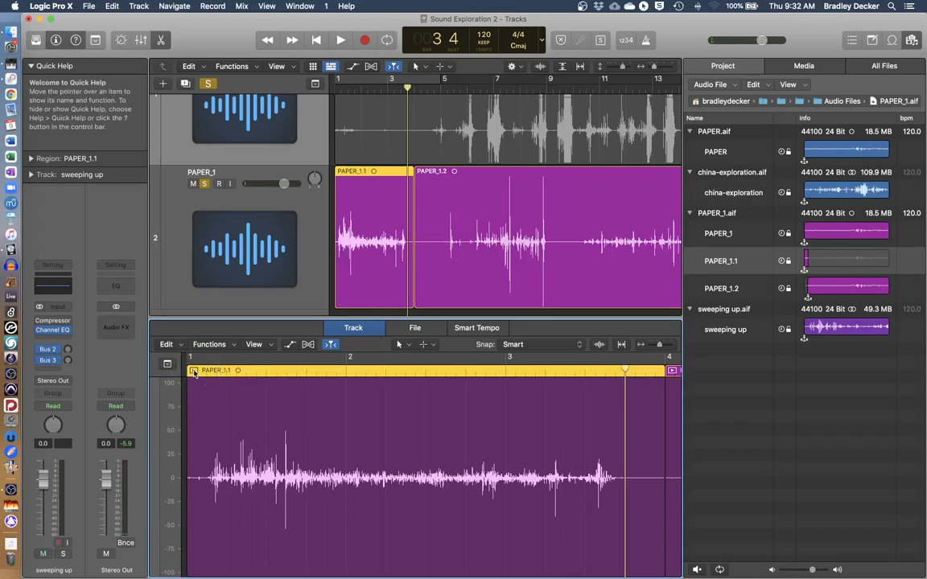
Enlarge the audio editor pane slightly and show PAPER_1.1 in the File editor, with the PAPER_1 track visible above.
{"action": "left_click", "coordinate": [239, 318]}
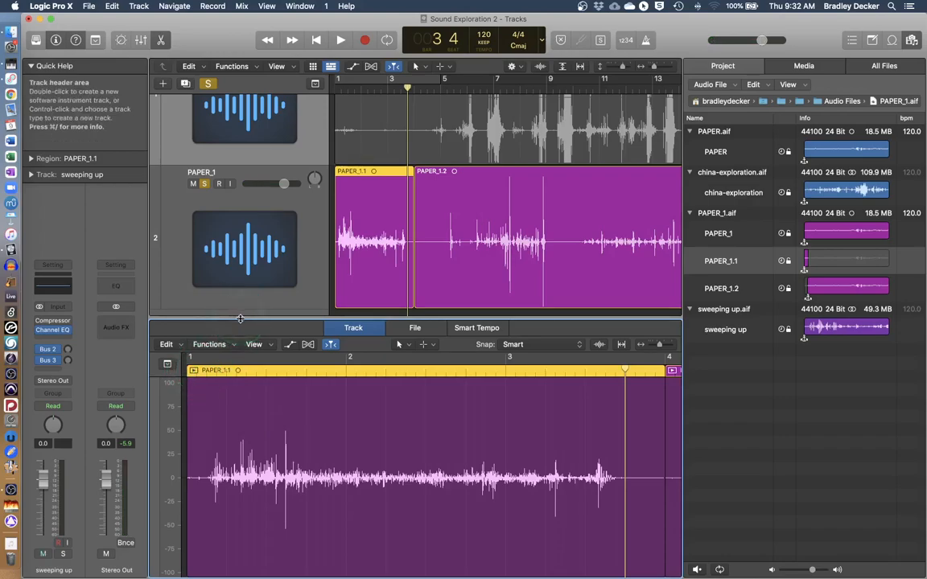
{"action": "left_click", "coordinate": [231, 346]}
{"action": "left_click", "coordinate": [308, 348]}
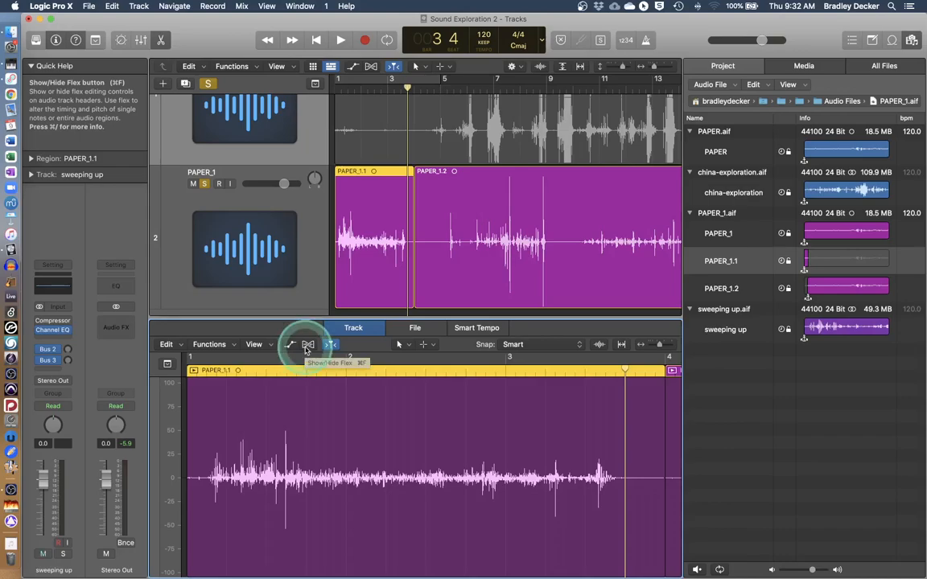
{"action": "mouse_move", "coordinate": [305, 317]}
{"action": "left_mouse_down"}
{"action": "mouse_move", "coordinate": [306, 279]}
{"action": "mouse_move", "coordinate": [299, 307]}
{"action": "left_mouse_up"}
{"action": "left_click", "coordinate": [414, 320]}
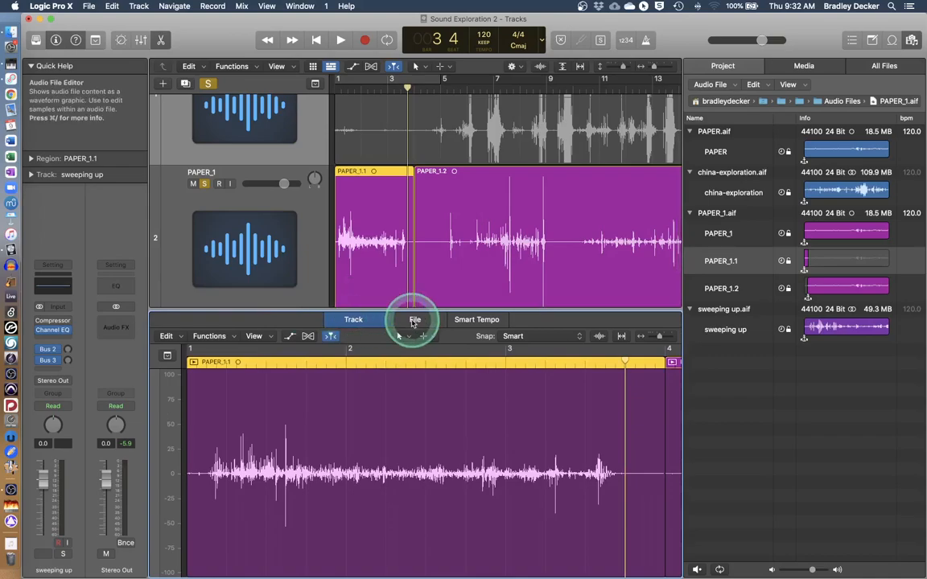
{"action": "left_click", "coordinate": [415, 320]}
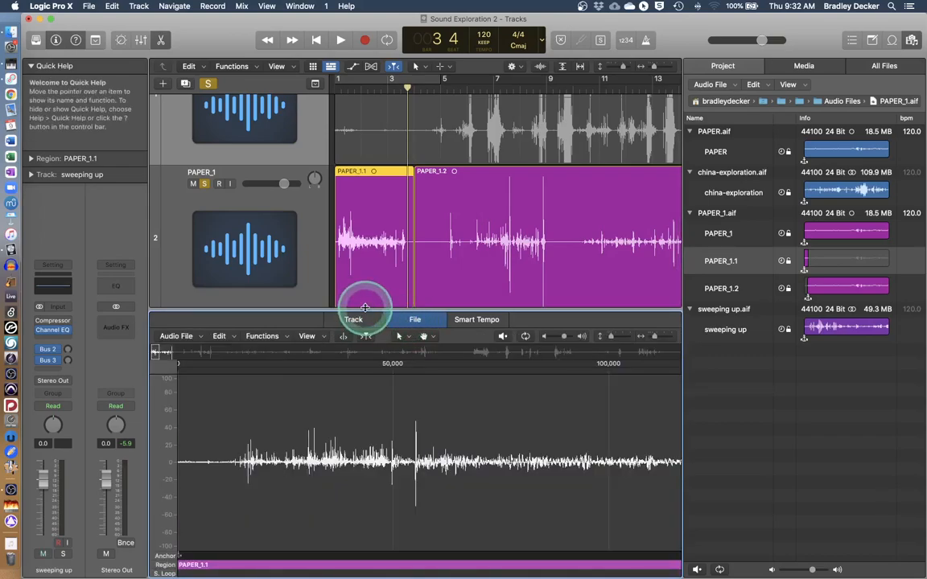
{"action": "left_click", "coordinate": [365, 308]}
{"action": "double_click", "coordinate": [372, 324]}
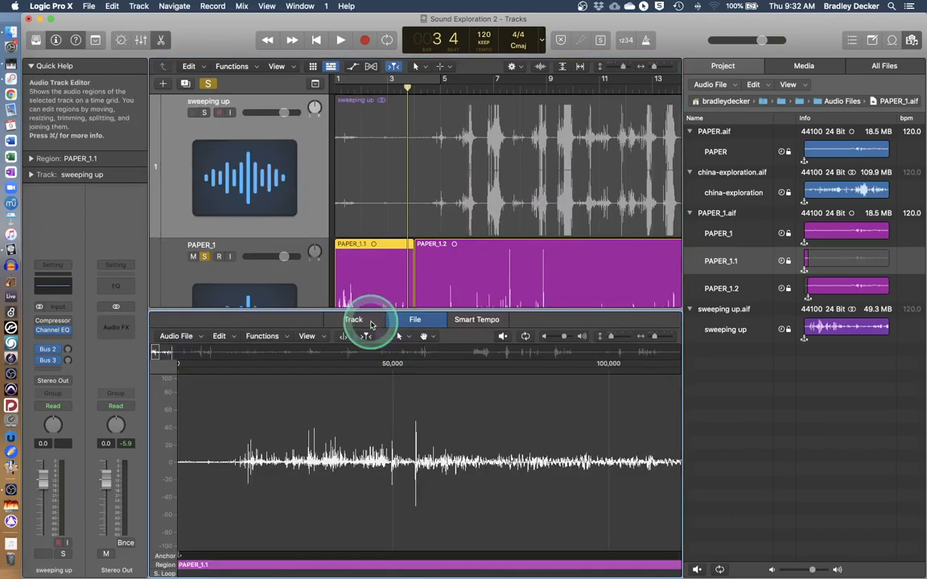
{"action": "scroll", "coordinate": [368, 269], "scroll_direction": "down", "scroll_amount": 5}
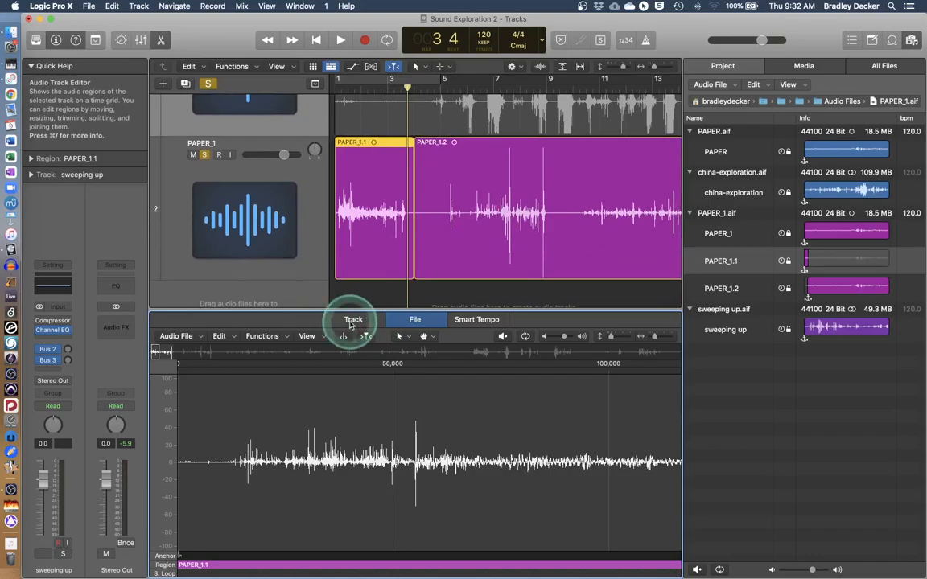
{"action": "left_click", "coordinate": [350, 322]}
{"action": "left_click", "coordinate": [412, 321]}
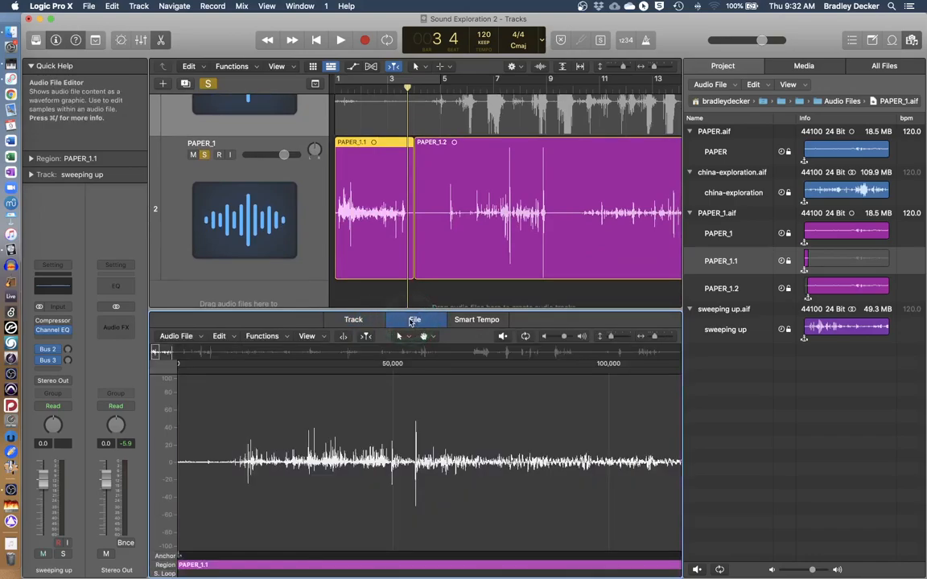
{"action": "left_click", "coordinate": [410, 321]}
Reverse the audio of PAPER_1.1 and play it back from bar 1.
{"action": "left_click", "coordinate": [261, 338]}
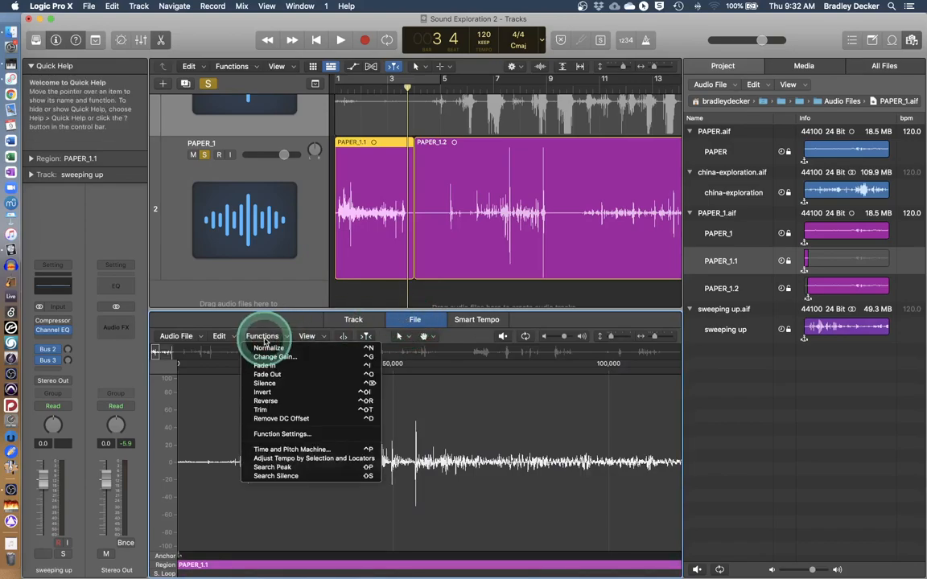
{"action": "left_click_drag", "start_coordinate": [265, 341], "coordinate": [275, 409]}
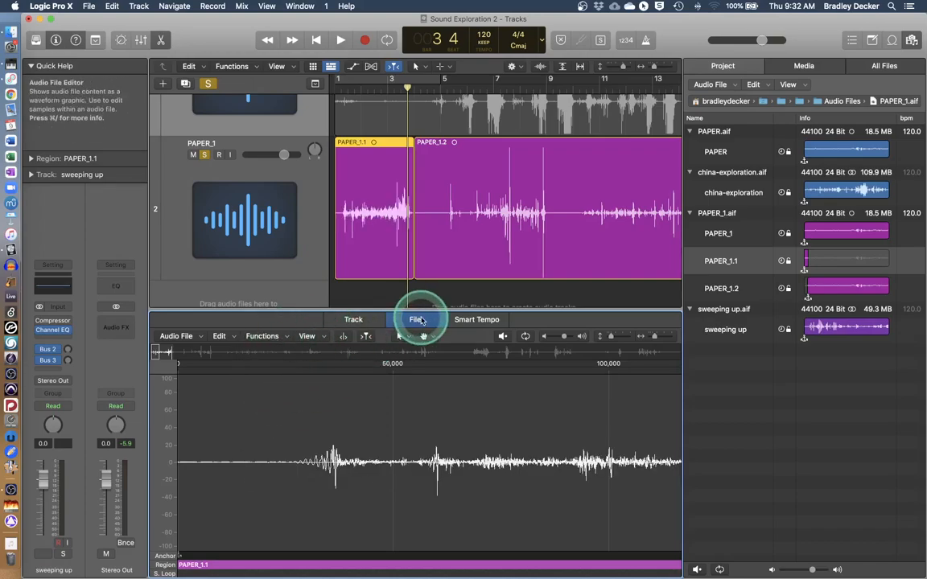
{"action": "left_click", "coordinate": [264, 337]}
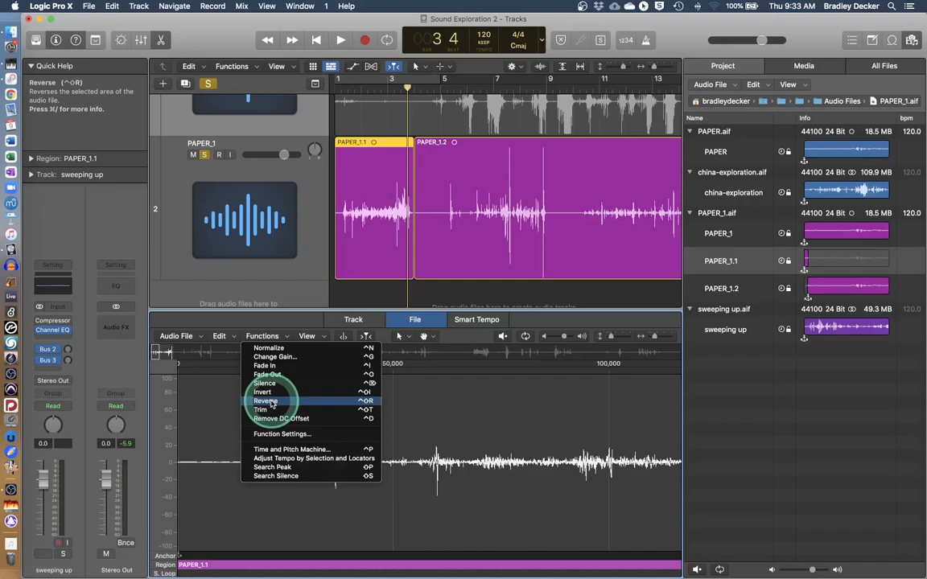
{"action": "left_click", "coordinate": [410, 319]}
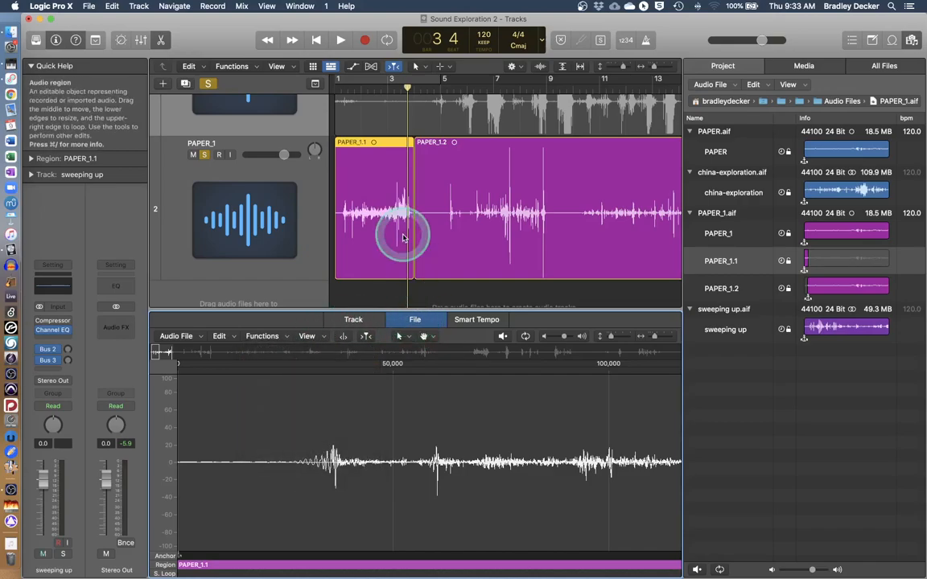
{"action": "double_click", "coordinate": [339, 87]}
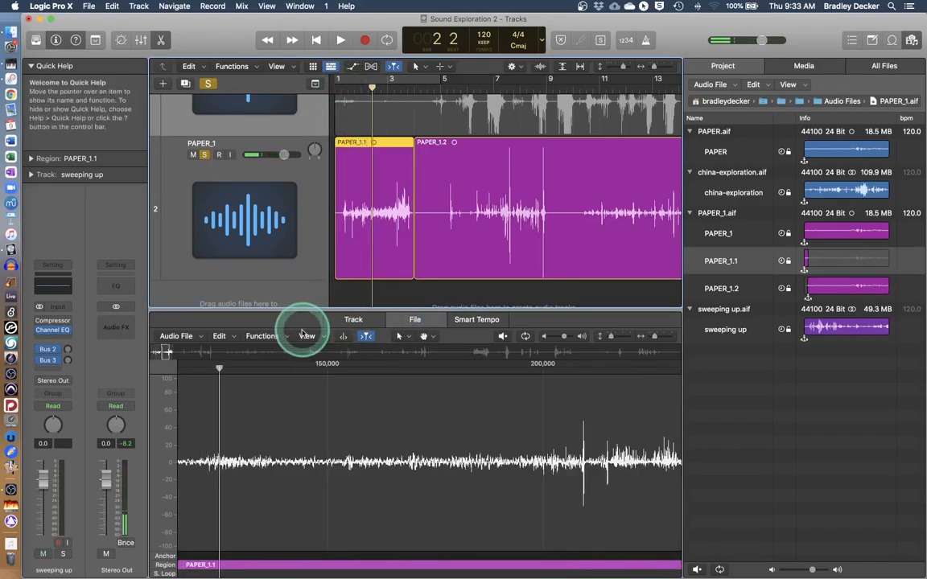
With the editor on the Track view and the file browser hidden, move the PAPER_1.2 region to start at bar 11.
{"action": "left_click", "coordinate": [352, 320]}
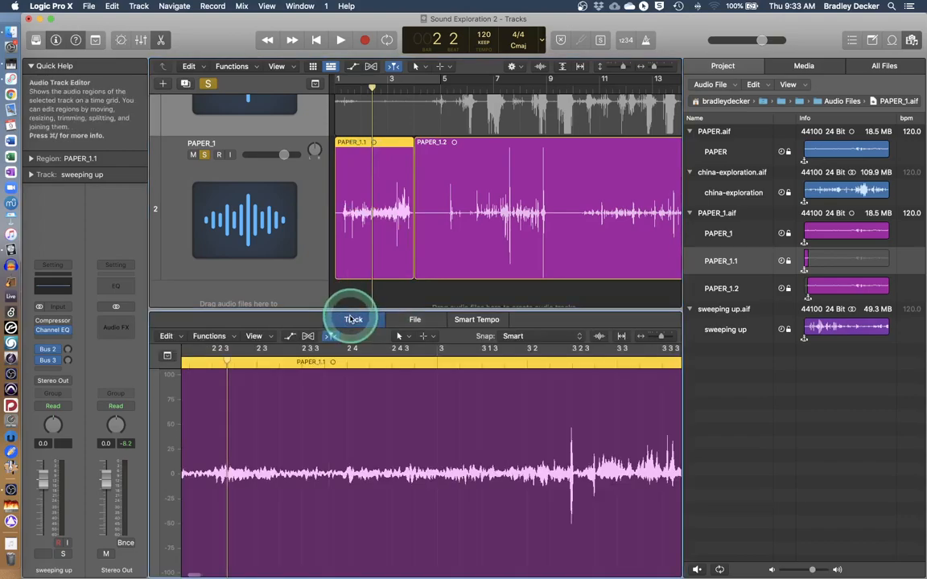
{"action": "key", "text": "f"}
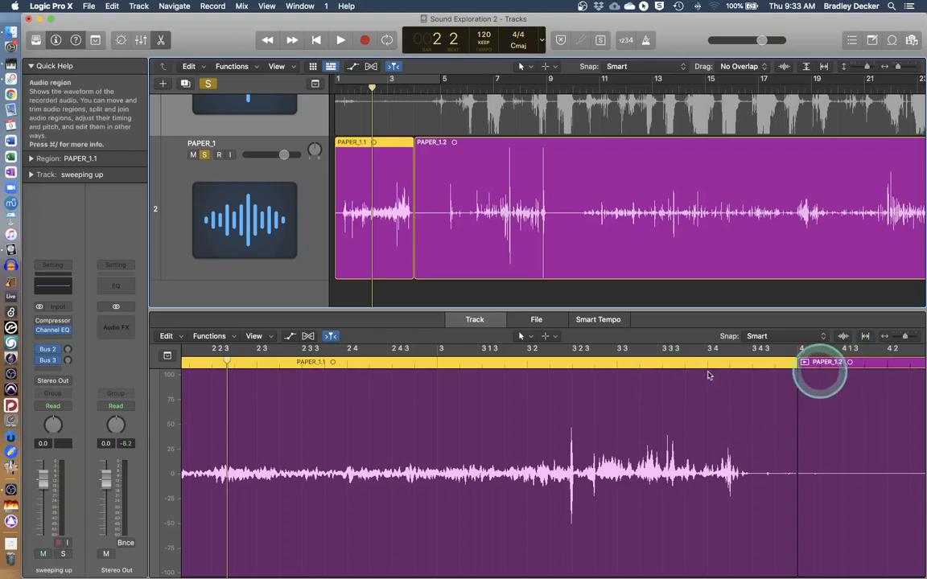
{"action": "left_click_drag", "start_coordinate": [440, 140], "coordinate": [649, 155]}
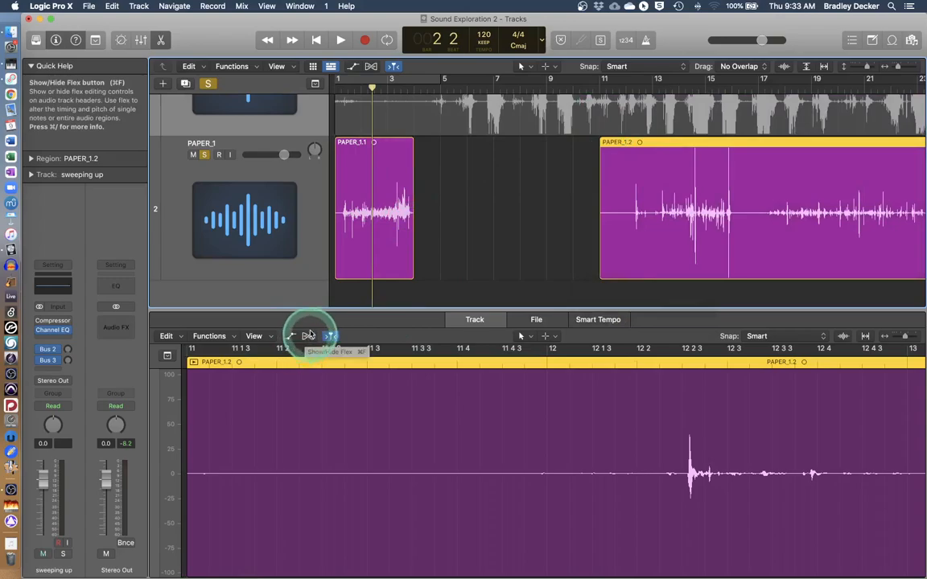
Turn on Flex for the PAPER_1 track and set its mode to Flex Time - Speed (FX).
{"action": "left_click", "coordinate": [308, 336]}
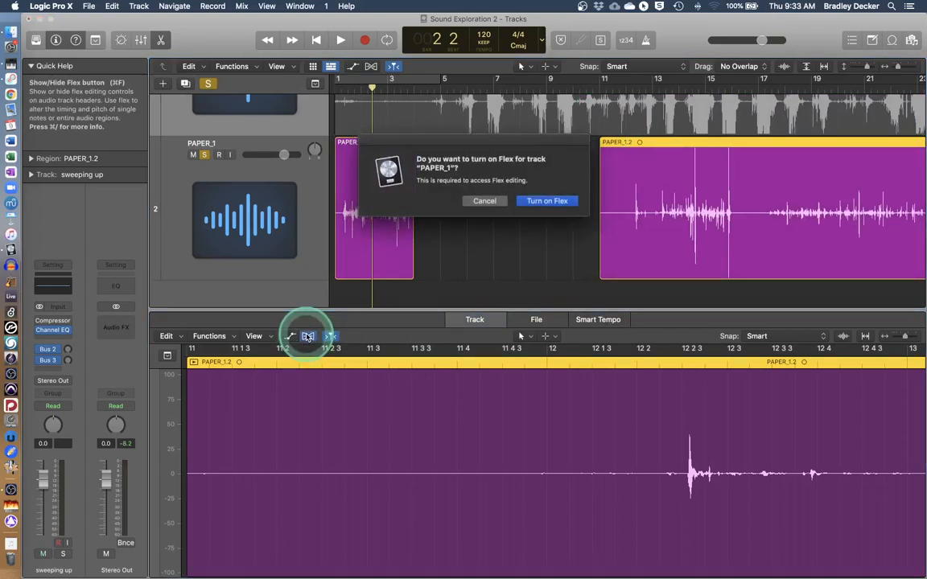
{"action": "left_click", "coordinate": [547, 201]}
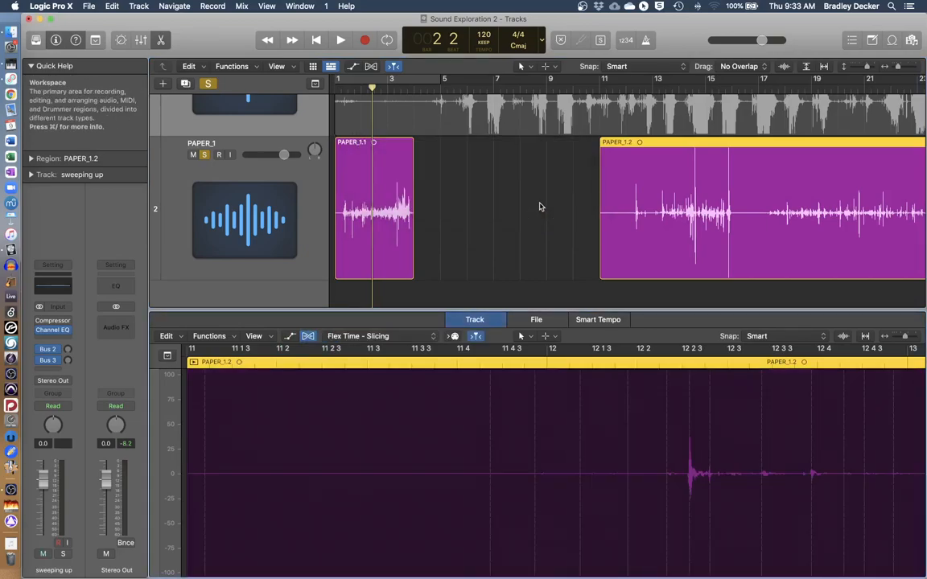
{"action": "left_click", "coordinate": [378, 336]}
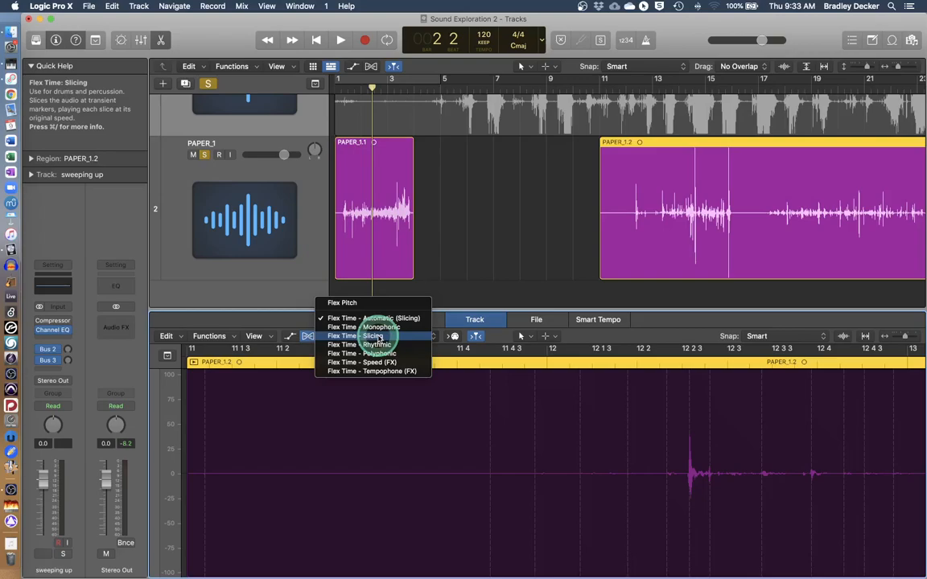
{"action": "left_click", "coordinate": [372, 335]}
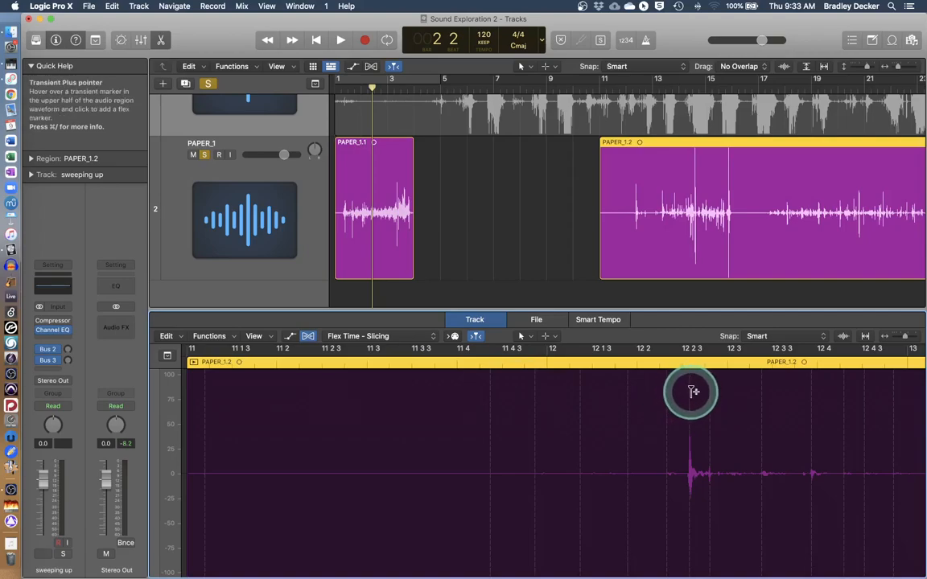
{"action": "left_click", "coordinate": [366, 336]}
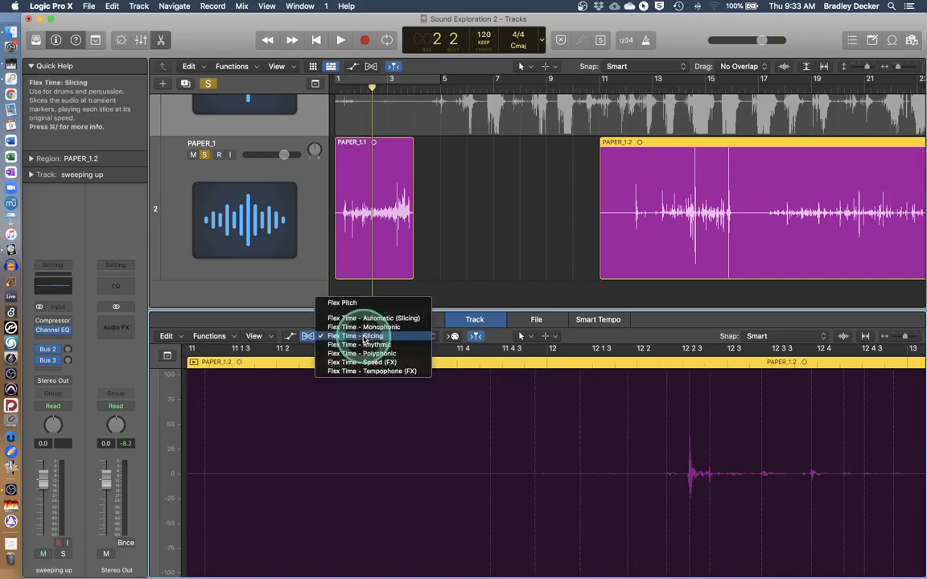
{"action": "left_click", "coordinate": [364, 362]}
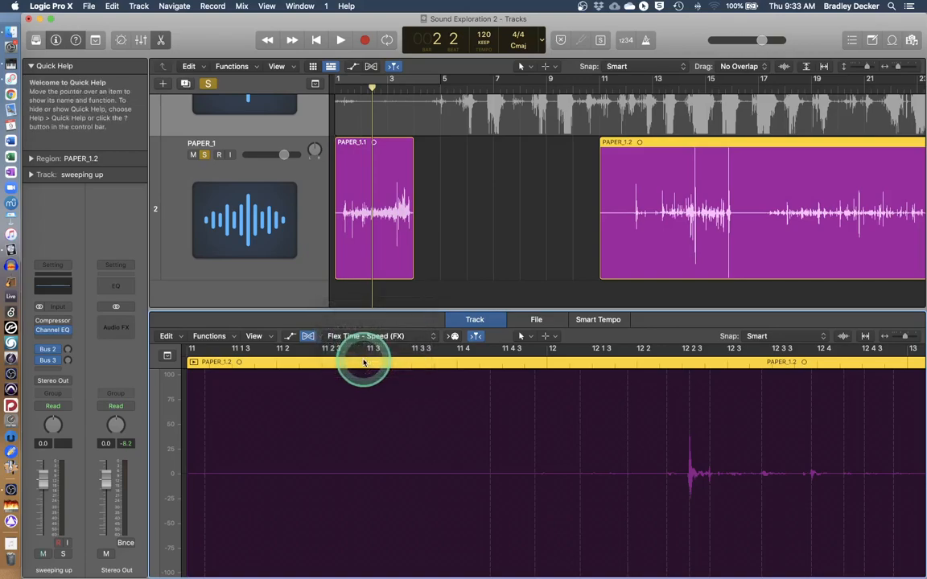
Stretch the end of PAPER_1.1 in the Track editor to about the middle of bar 6.
{"action": "left_click", "coordinate": [895, 337]}
{"action": "left_click_drag", "start_coordinate": [895, 337], "coordinate": [896, 339]}
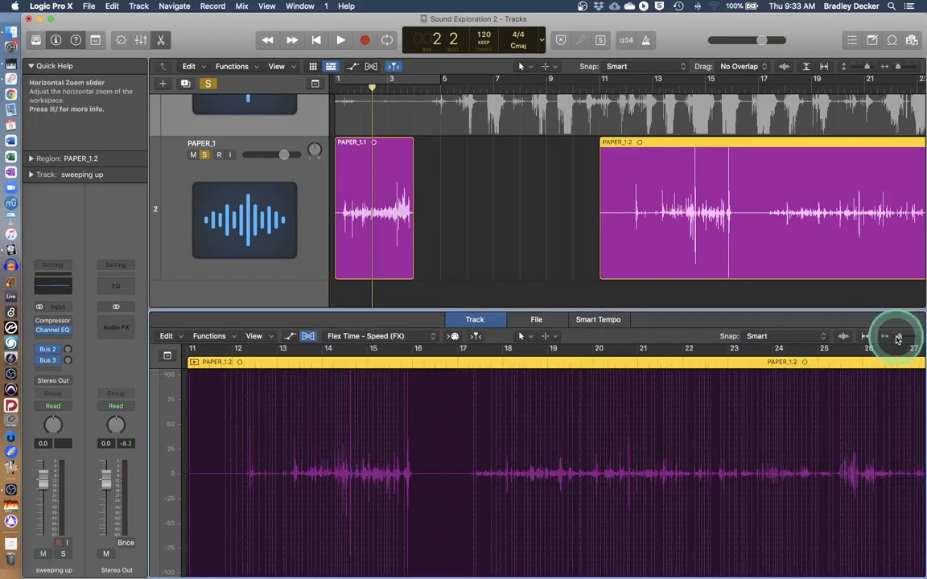
{"action": "left_click", "coordinate": [397, 202]}
{"action": "mouse_move", "coordinate": [312, 384]}
{"action": "left_mouse_down"}
{"action": "mouse_move", "coordinate": [306, 391]}
{"action": "mouse_move", "coordinate": [306, 367]}
{"action": "left_mouse_up"}
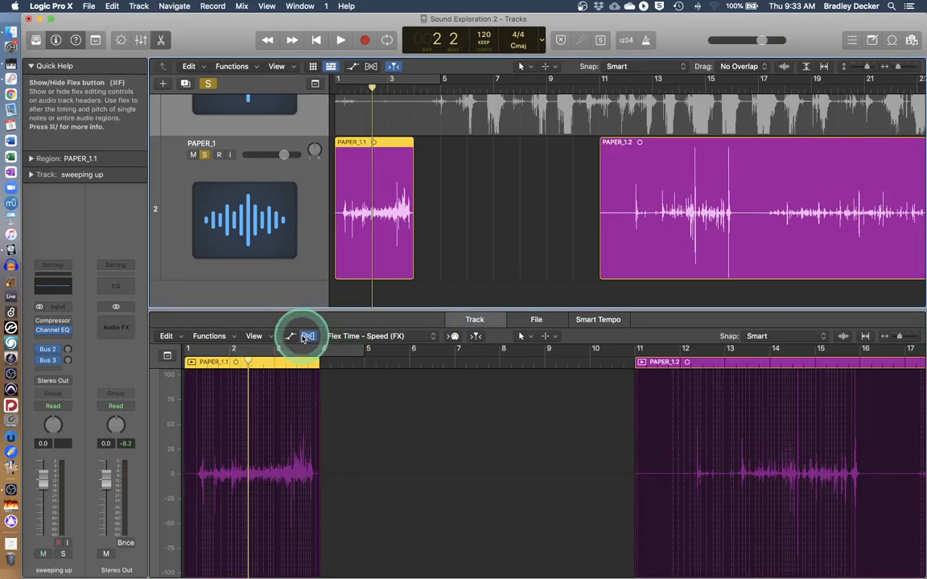
{"action": "left_click", "coordinate": [307, 338]}
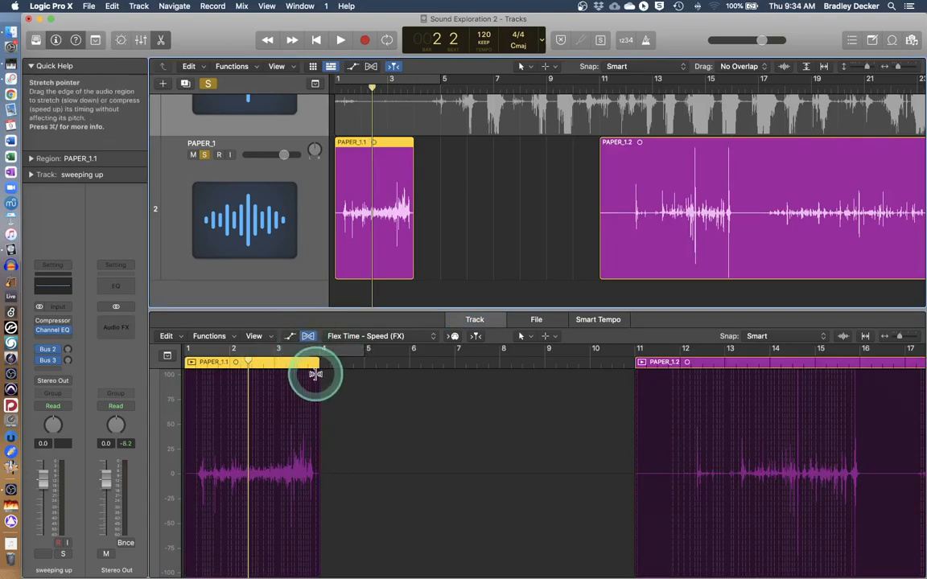
{"action": "left_click_drag", "start_coordinate": [316, 374], "coordinate": [435, 372]}
Play the stretched PAPER_1.1 region, raising the Stereo Out level to 1.8 dB, and stop playback.
{"action": "left_click", "coordinate": [192, 362]}
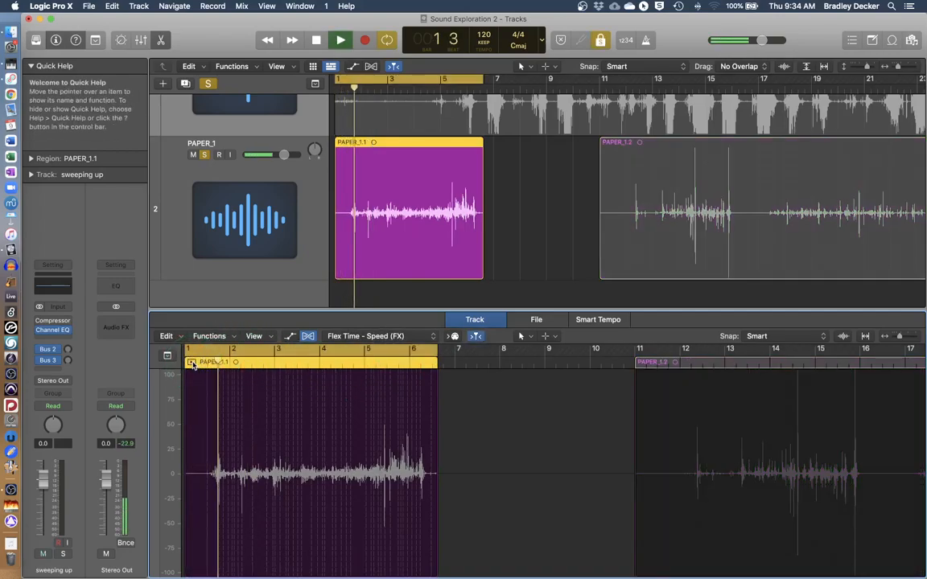
{"action": "left_click_drag", "start_coordinate": [105, 485], "coordinate": [106, 478]}
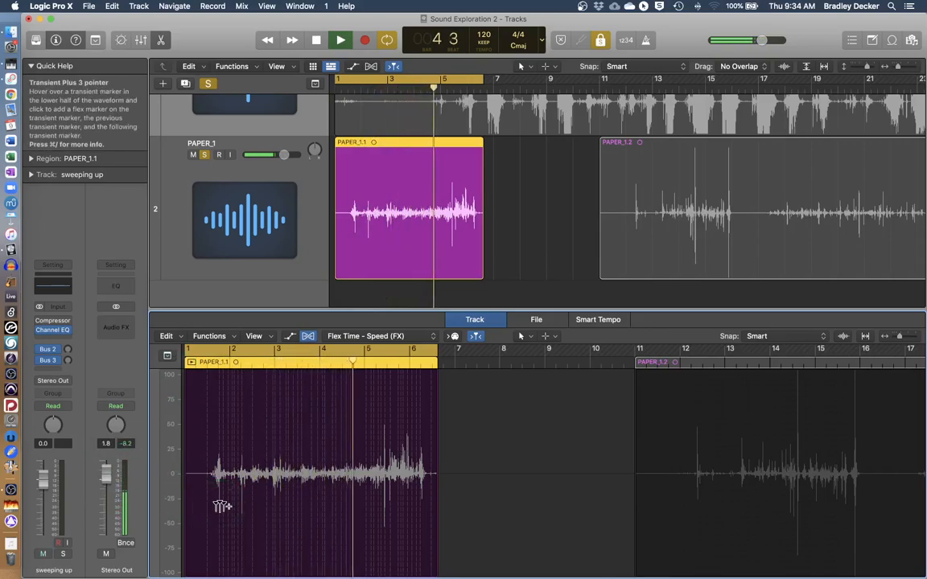
{"action": "key", "text": "a"}
{"action": "key", "text": "a"}
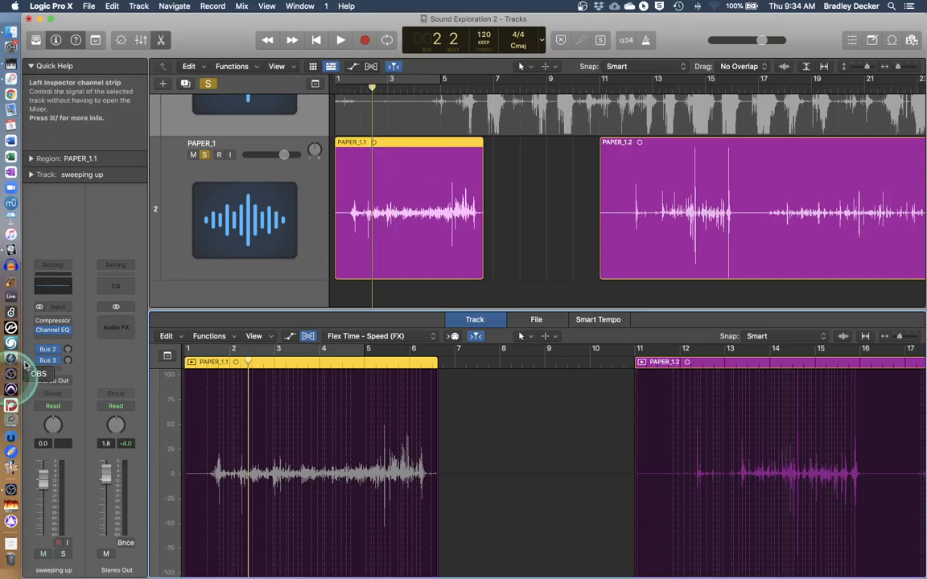
Add a stereo Echo delay effect below the Channel EQ in the sweeping up channel strip.
{"action": "left_click", "coordinate": [53, 337]}
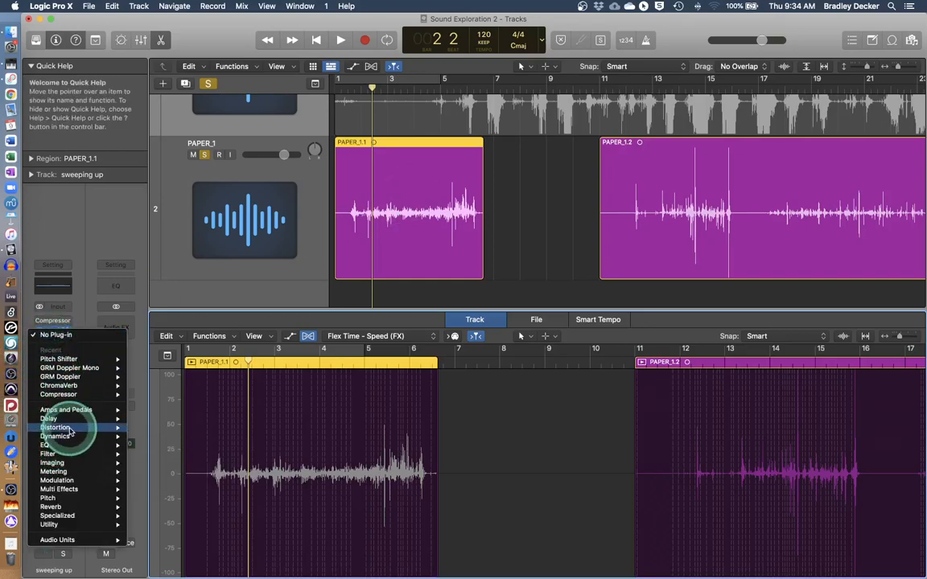
{"action": "mouse_move", "coordinate": [81, 424]}
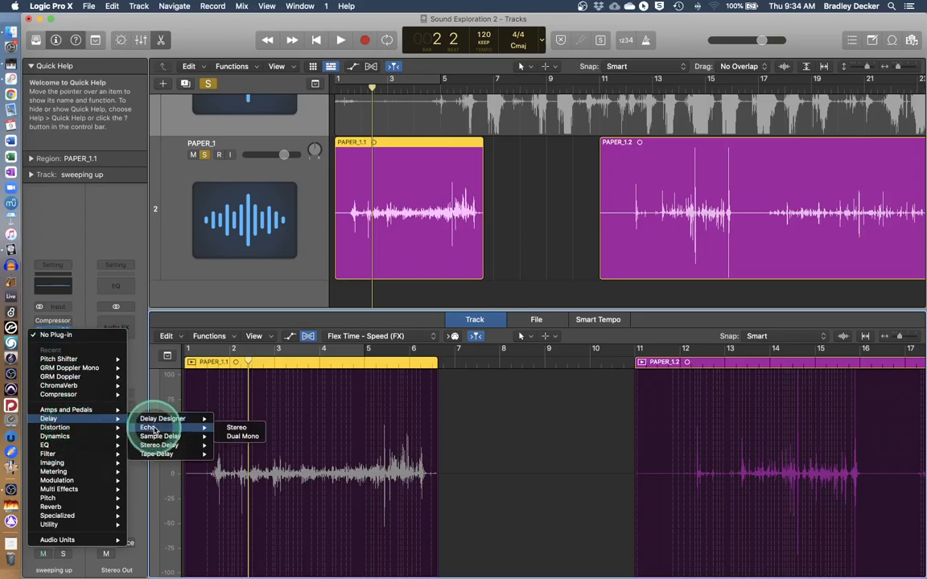
{"action": "left_click", "coordinate": [229, 427]}
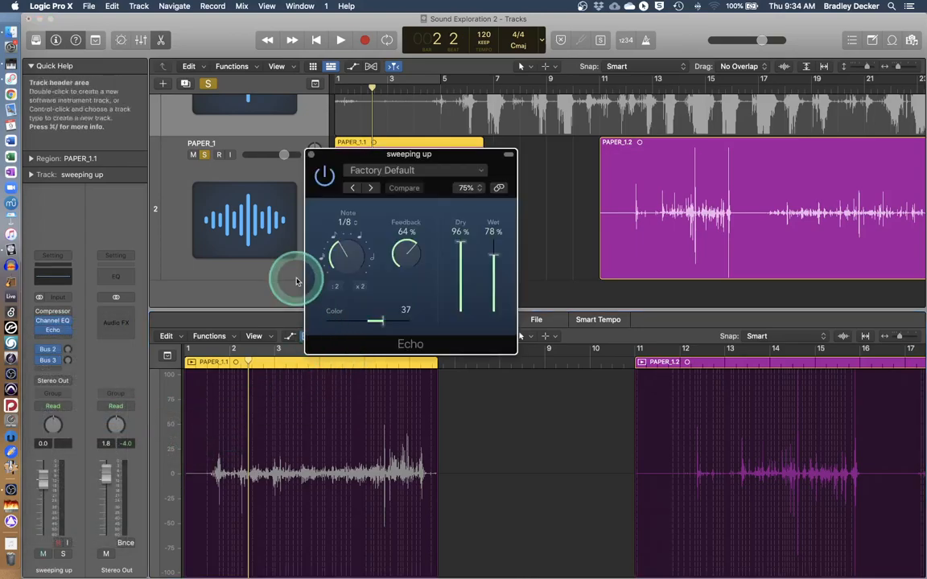
Raise the Echo's wet level to 100% during playback, close the plug-in window and stop playback.
{"action": "key", "text": "space"}
{"action": "left_click_drag", "start_coordinate": [482, 258], "coordinate": [490, 217]}
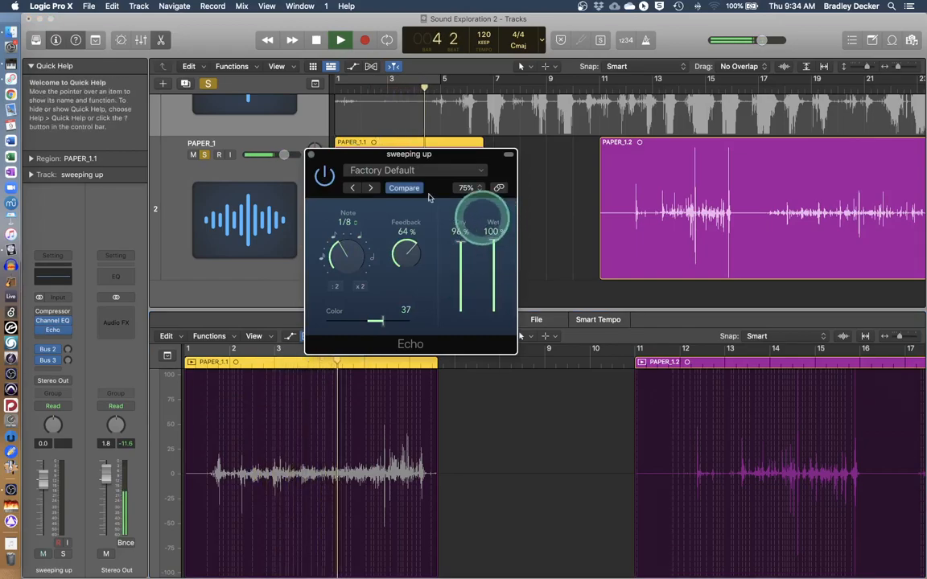
{"action": "left_click", "coordinate": [306, 155]}
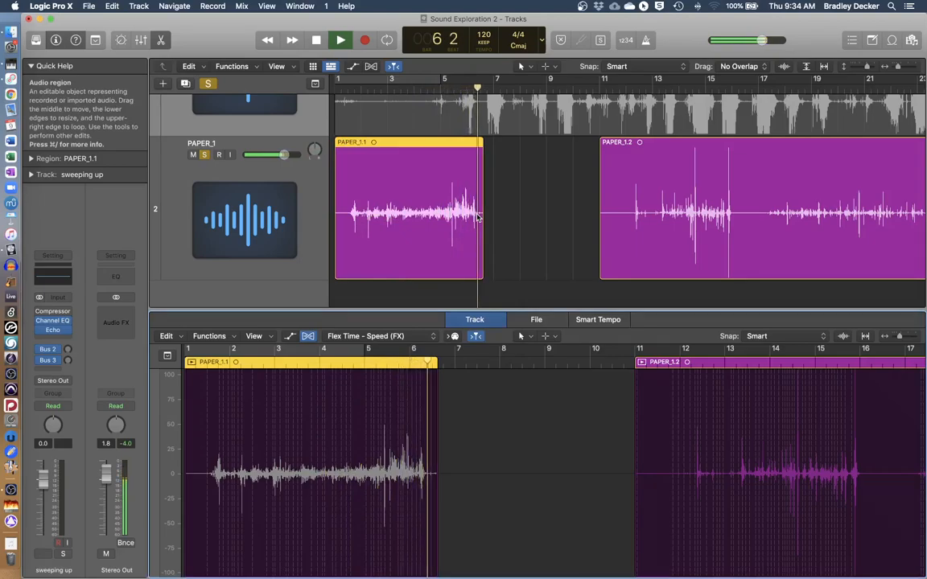
{"action": "key", "text": "space"}
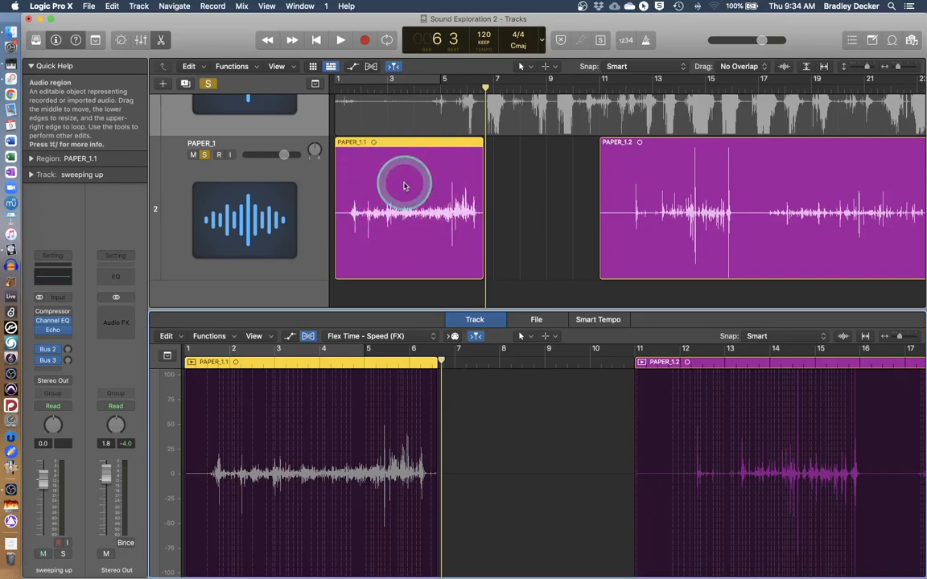
{"action": "key", "text": "f"}
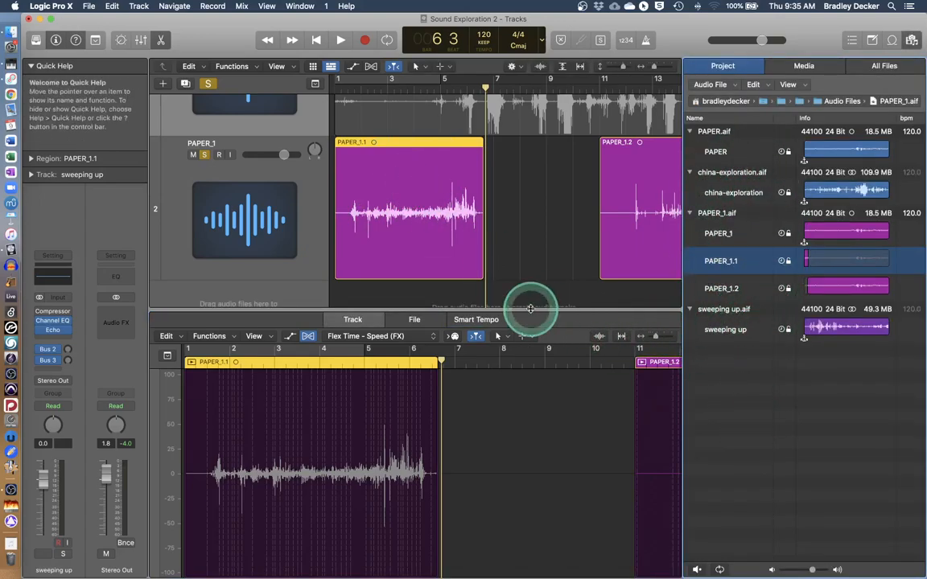
{"action": "key", "text": "f"}
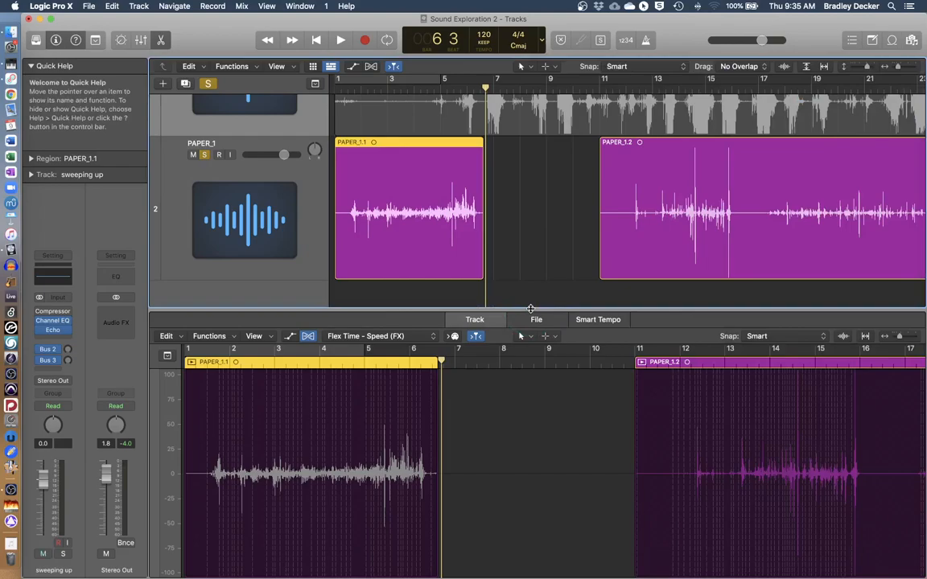
{"action": "left_click", "coordinate": [403, 176]}
{"action": "right_click", "coordinate": [402, 176]}
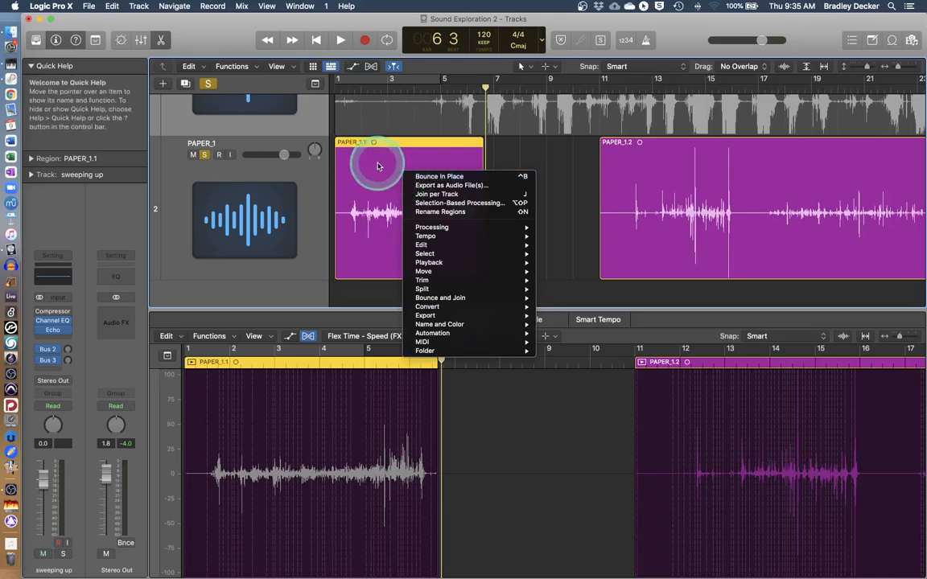
{"action": "left_click", "coordinate": [408, 177]}
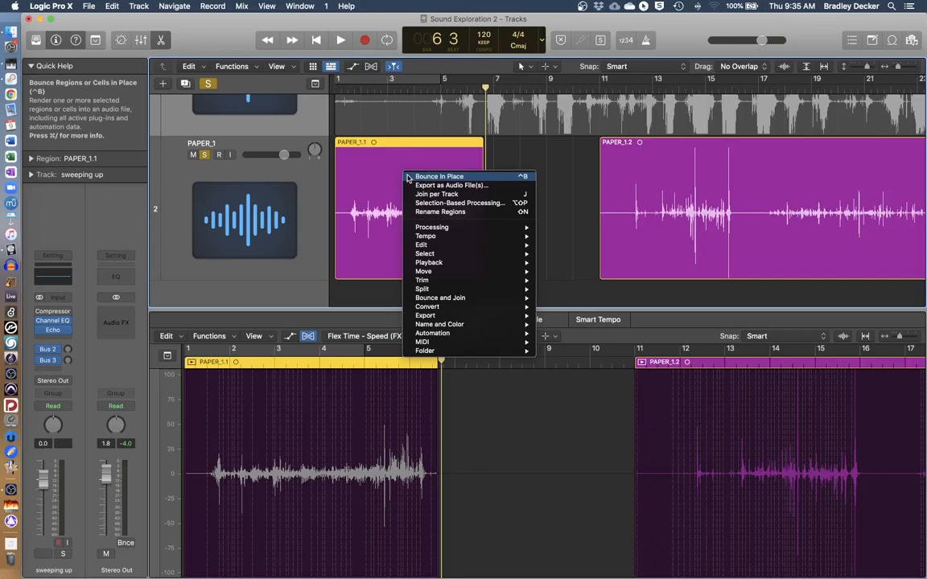
{"action": "left_click", "coordinate": [427, 177]}
{"action": "left_click", "coordinate": [427, 177]}
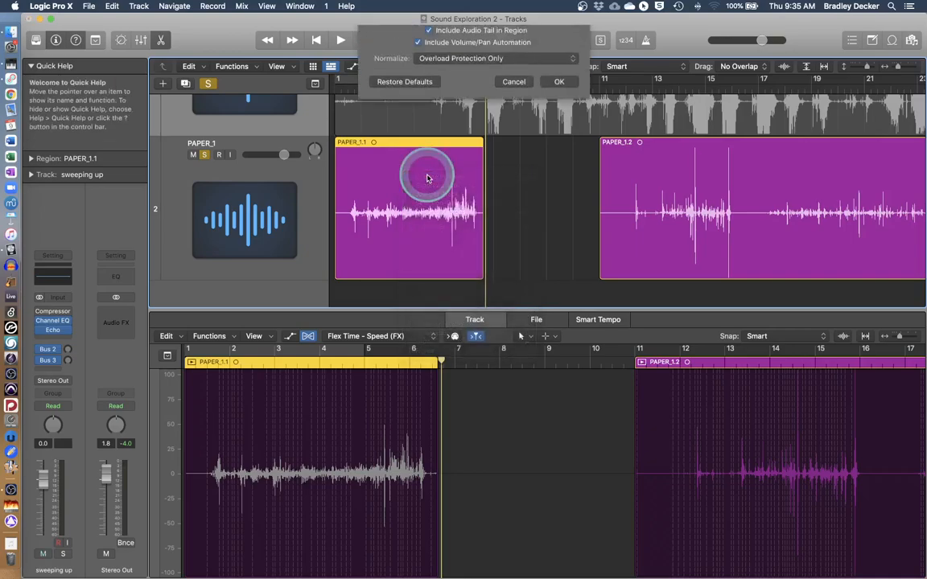
{"action": "key", "text": "Escape"}
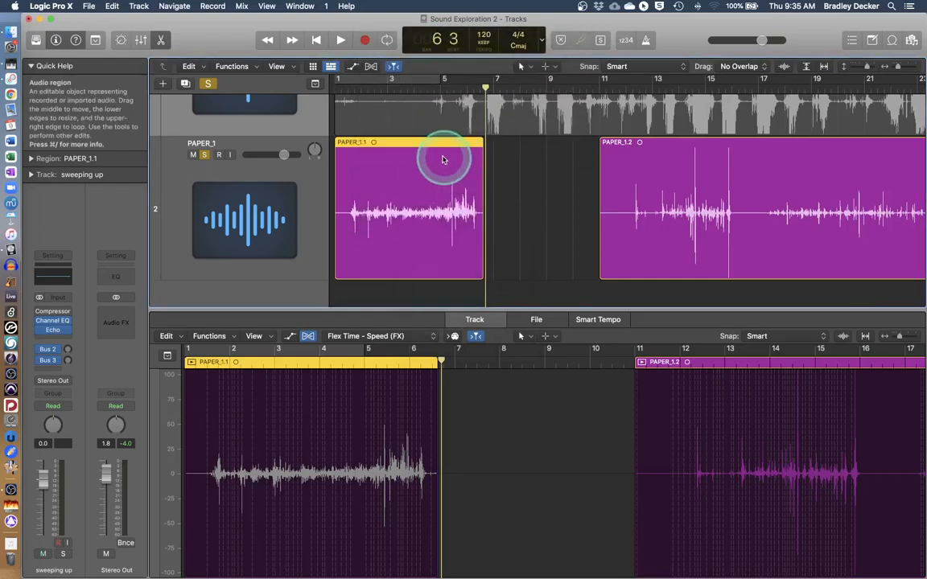
Bounce the PAPER_1.1 region in place as PAPER_1_bip on a new track, leaving the source and including effects, audio tail and volume/pan automation.
{"action": "right_click", "coordinate": [419, 176]}
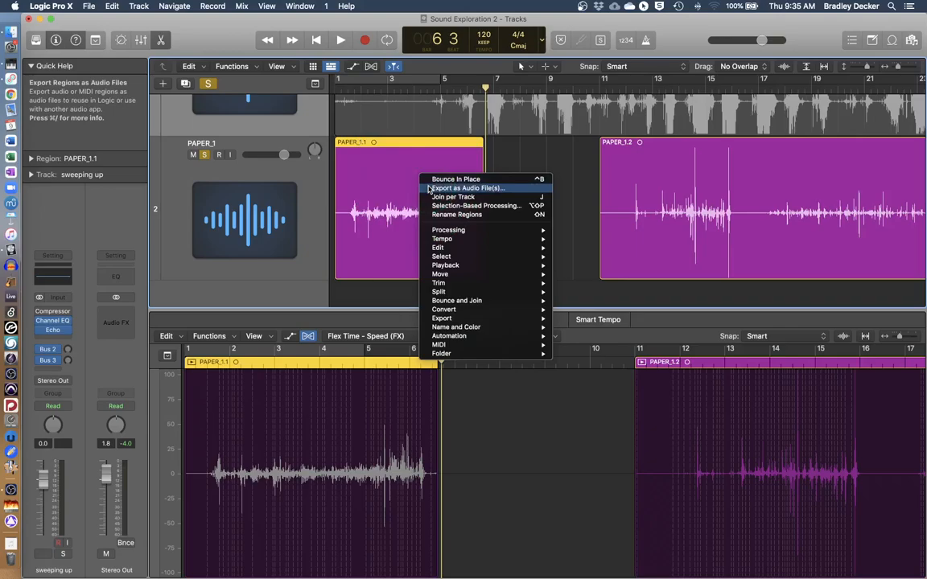
{"action": "left_click", "coordinate": [434, 180]}
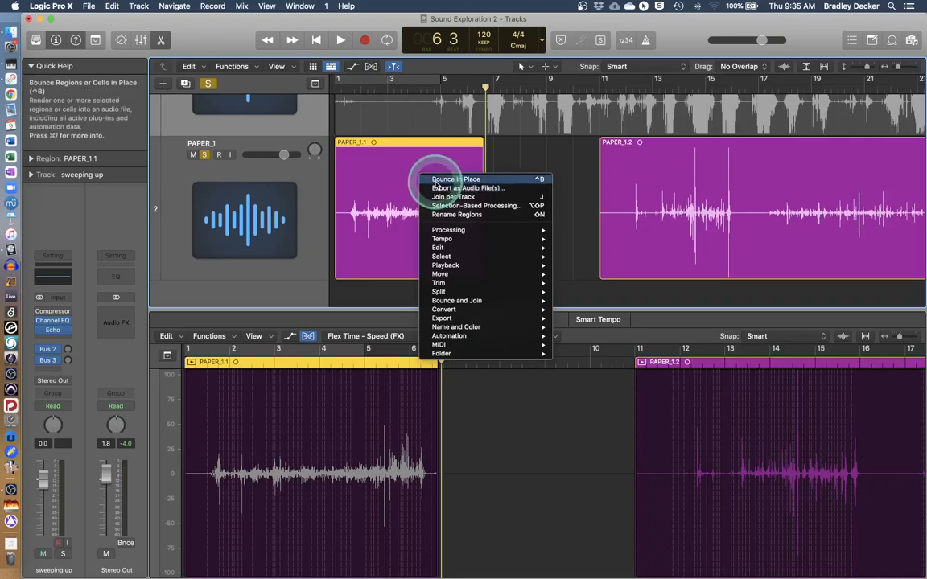
{"action": "left_click", "coordinate": [435, 181]}
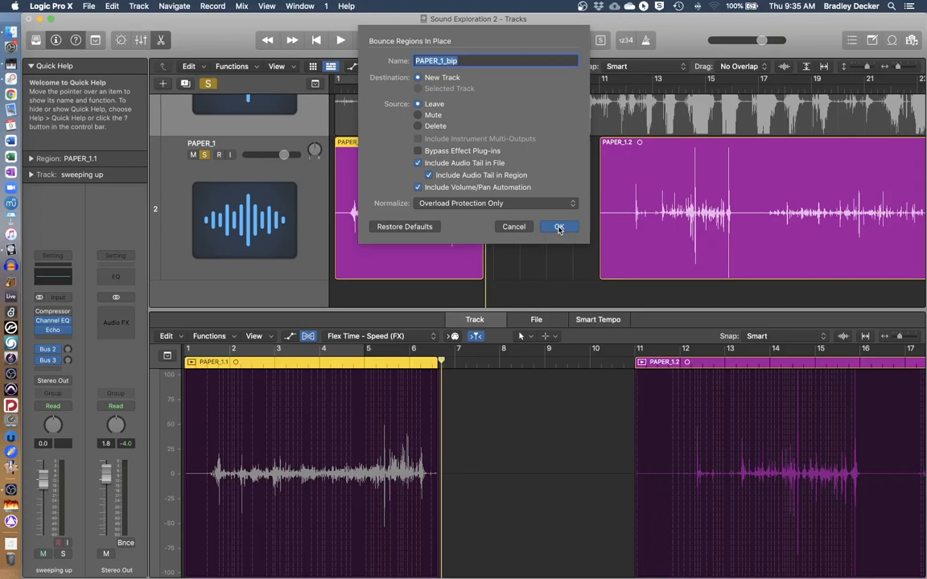
{"action": "left_click", "coordinate": [559, 229]}
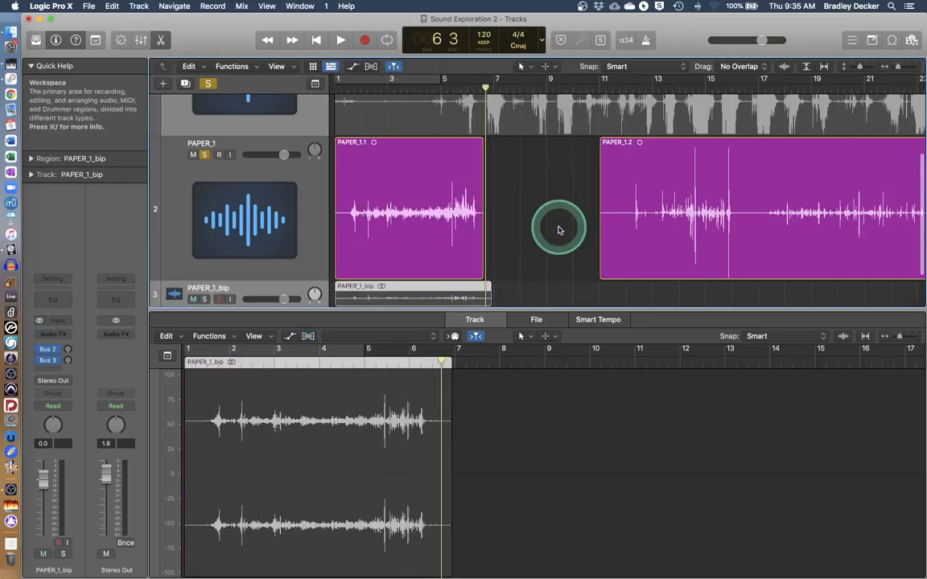
Make the PAPER_1_bip track taller, and solo it instead of the PAPER_1 track.
{"action": "scroll", "coordinate": [559, 228], "scroll_direction": "down", "scroll_amount": 1}
{"action": "left_click_drag", "start_coordinate": [289, 264], "coordinate": [290, 317]}
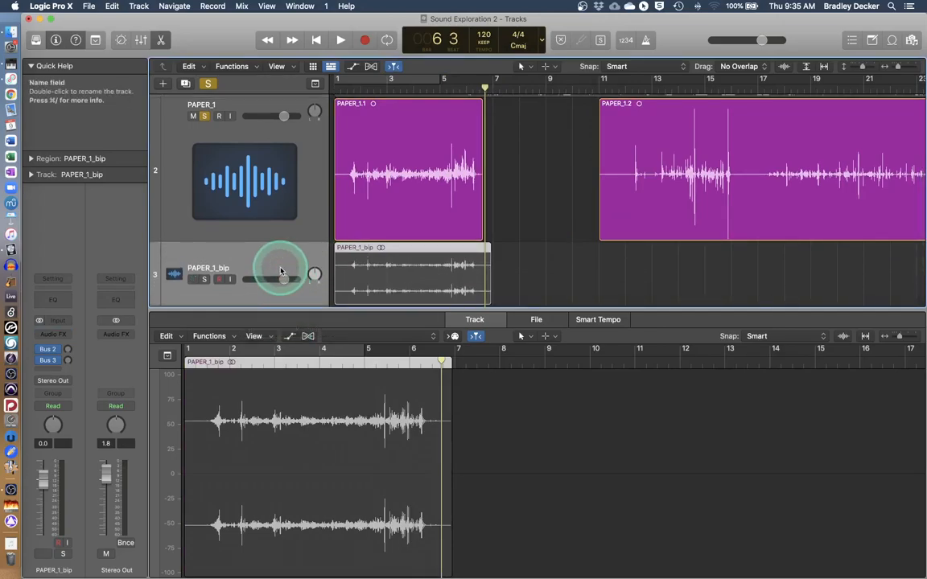
{"action": "left_click", "coordinate": [204, 115]}
{"action": "left_click", "coordinate": [233, 256]}
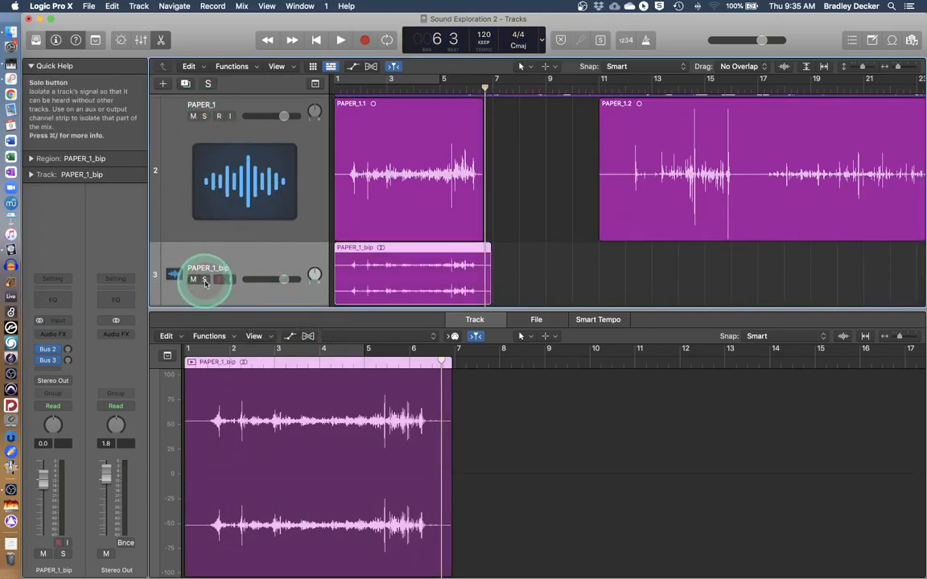
{"action": "left_click", "coordinate": [205, 279]}
Select the PAPER_1_bip region and fit it to the width of the Track editor.
{"action": "left_click", "coordinate": [405, 253]}
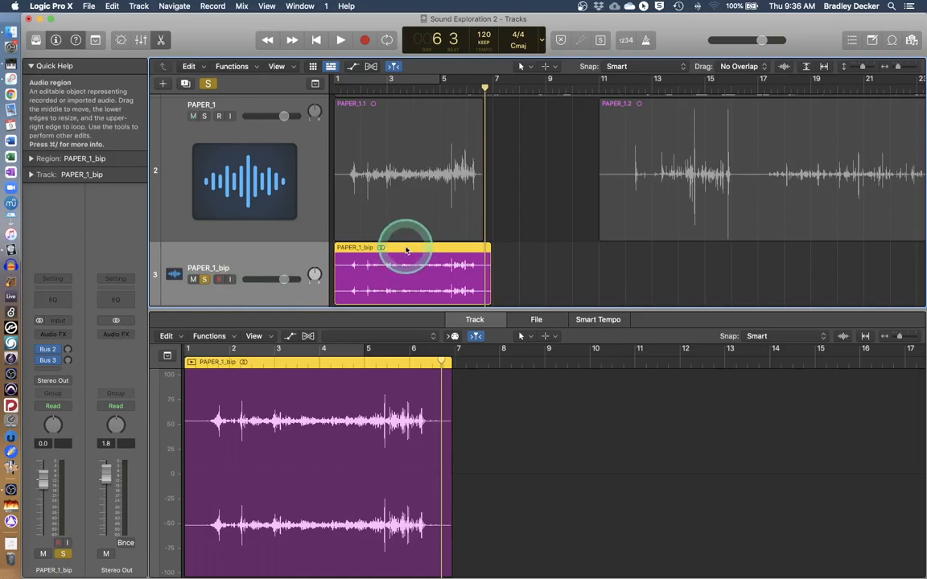
{"action": "double_click", "coordinate": [405, 250]}
{"action": "left_click", "coordinate": [411, 386]}
{"action": "double_click", "coordinate": [407, 392]}
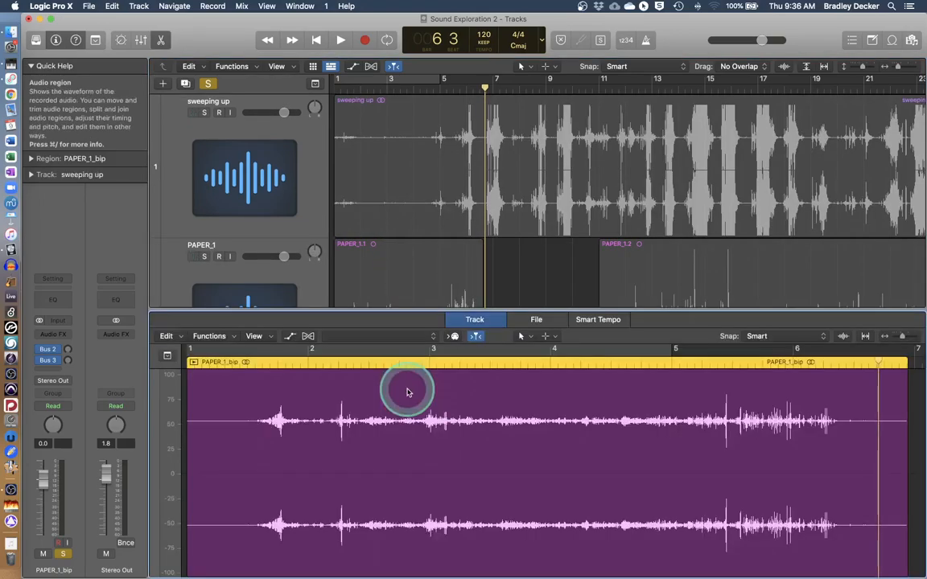
Show the project's audio file list and select the PAPER_1_bip region in it.
{"action": "key", "text": "f"}
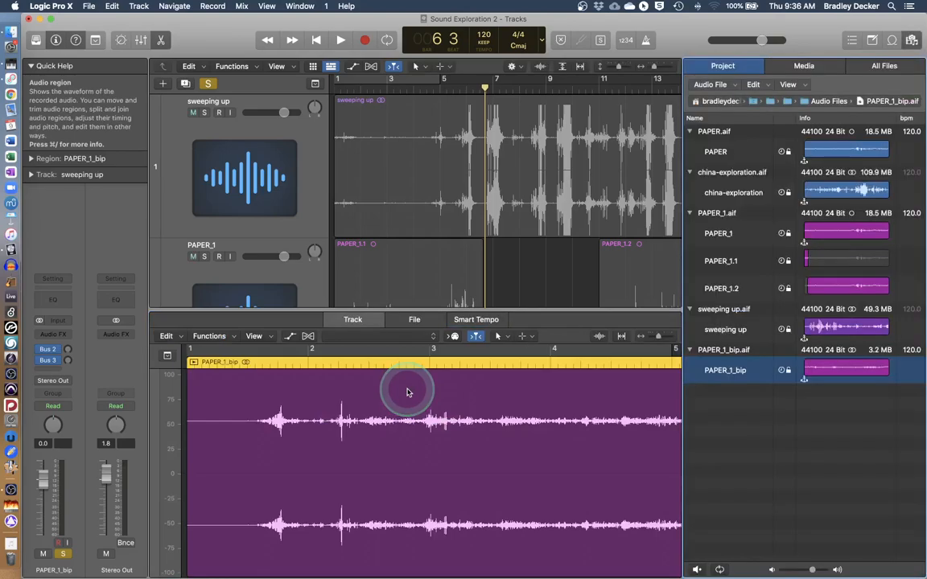
{"action": "left_click", "coordinate": [732, 372]}
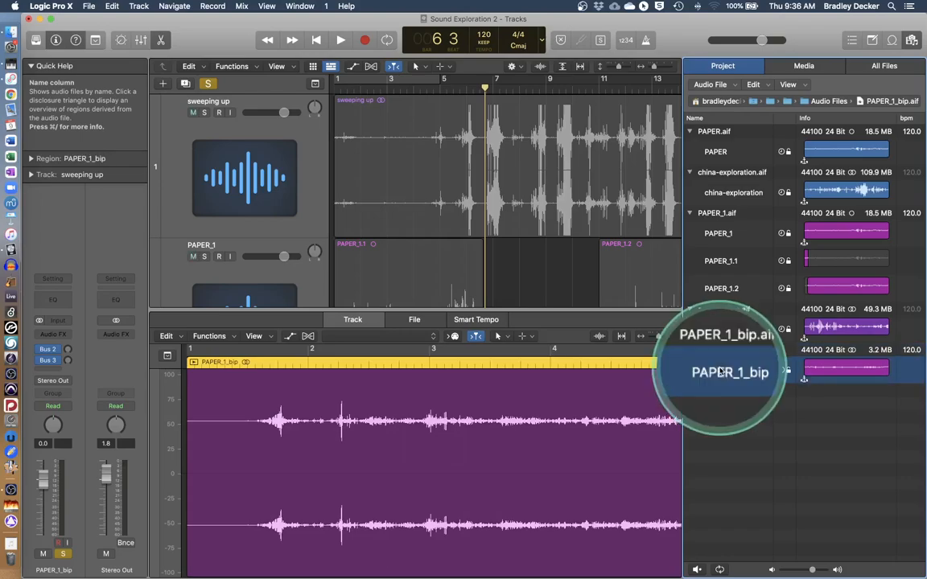
{"action": "right_click", "coordinate": [721, 371]}
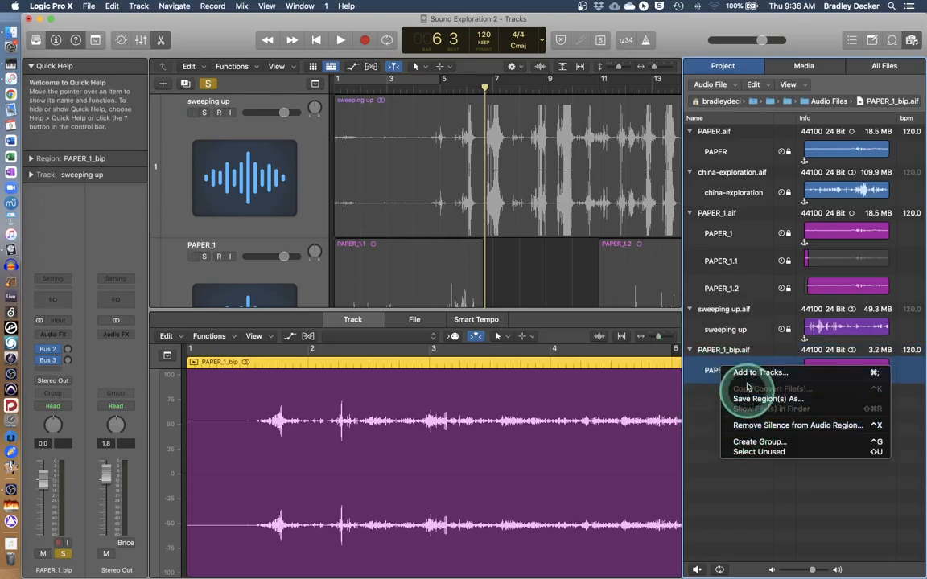
{"action": "left_click", "coordinate": [708, 431]}
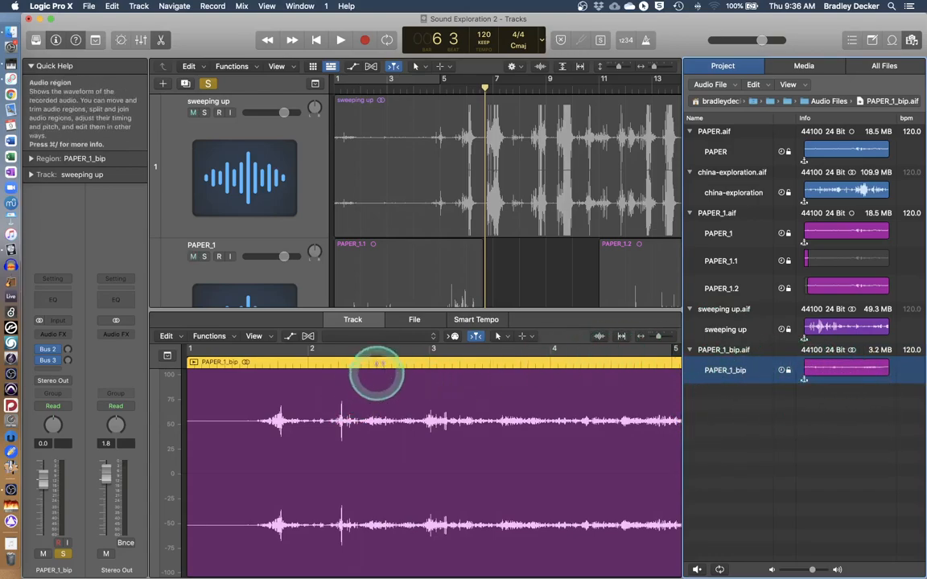
Turn on Flex for the PAPER_1_bip track and close the Track editor.
{"action": "left_click", "coordinate": [308, 336]}
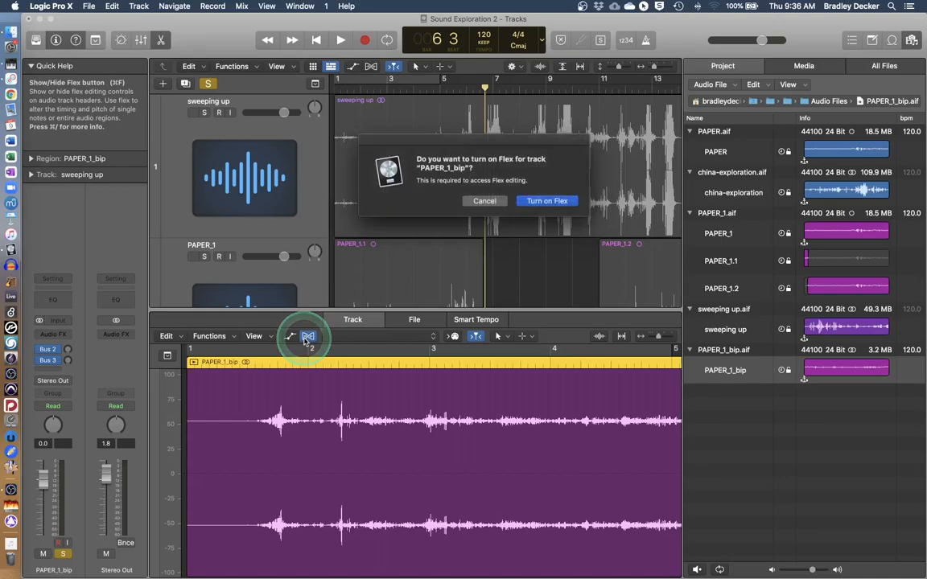
{"action": "left_click", "coordinate": [547, 202]}
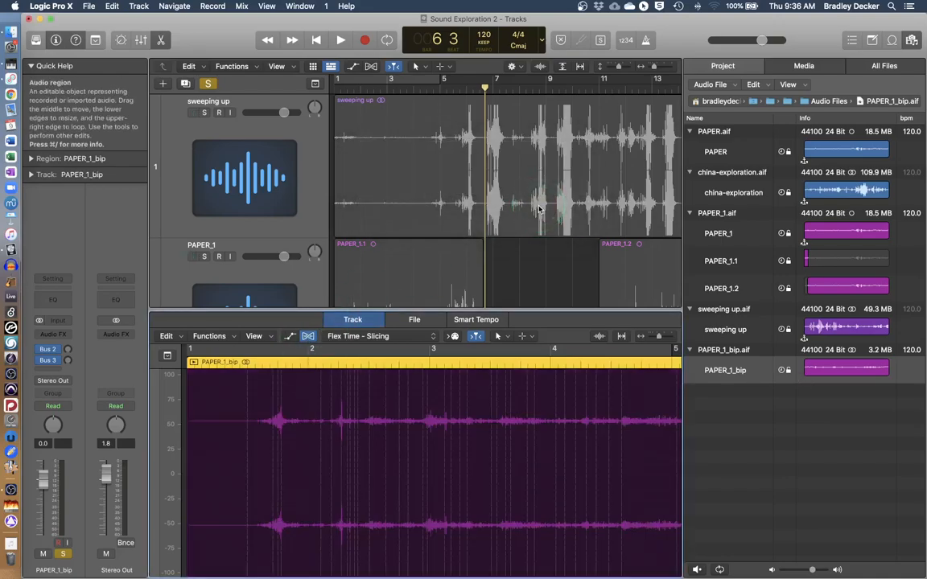
{"action": "double_click", "coordinate": [432, 309]}
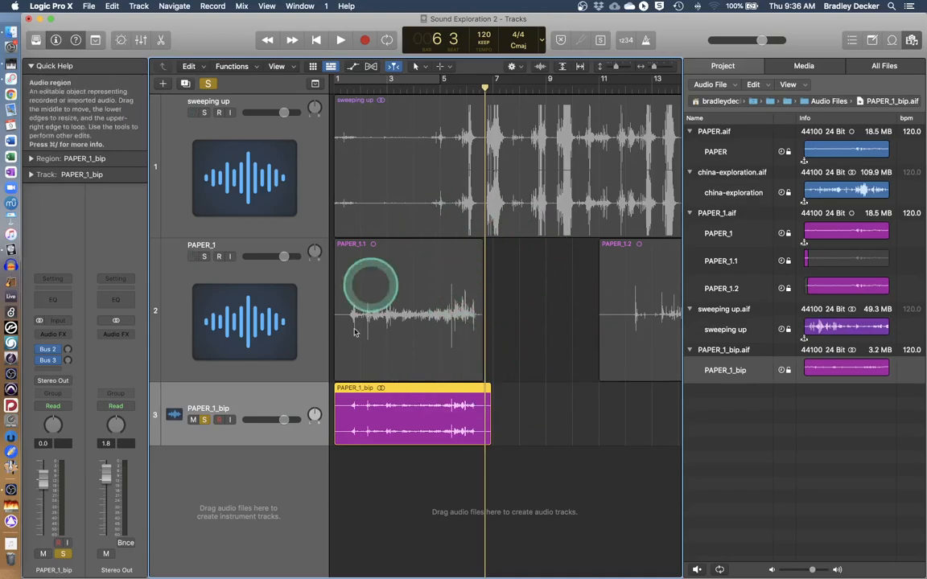
Switch to Finder and expand the Audio Files folder of Sound Exploration 2 inside Music's Logic folder.
{"action": "left_click", "coordinate": [11, 33]}
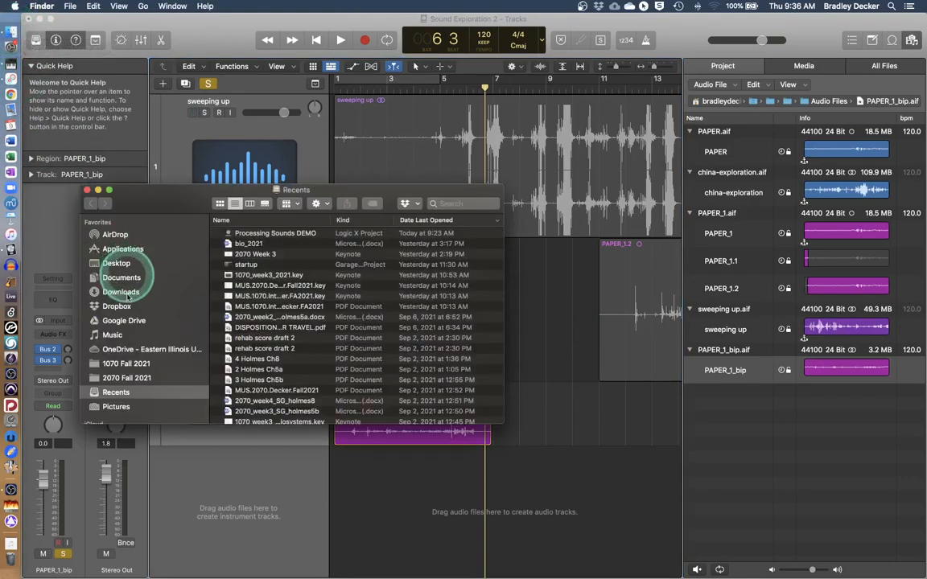
{"action": "left_click", "coordinate": [113, 335]}
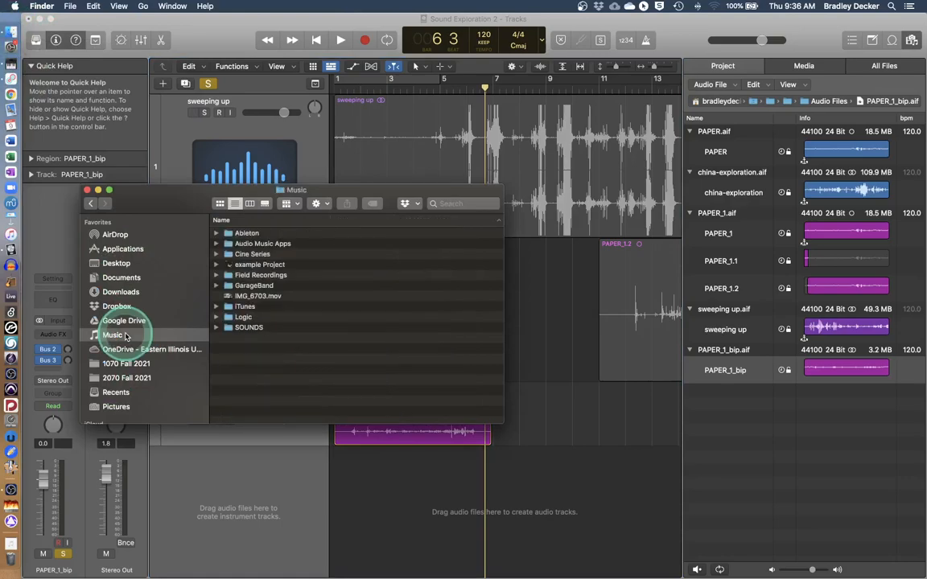
{"action": "double_click", "coordinate": [233, 319]}
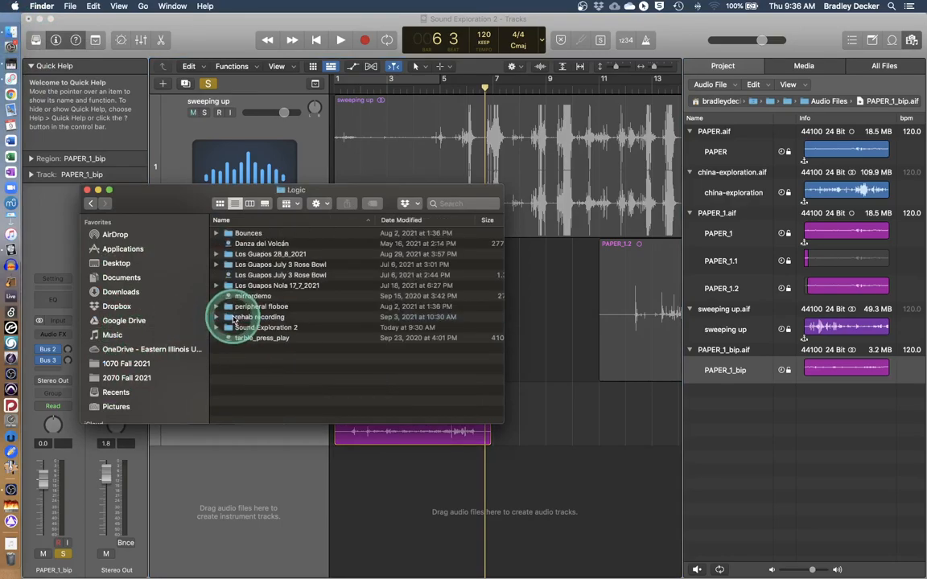
{"action": "double_click", "coordinate": [245, 327]}
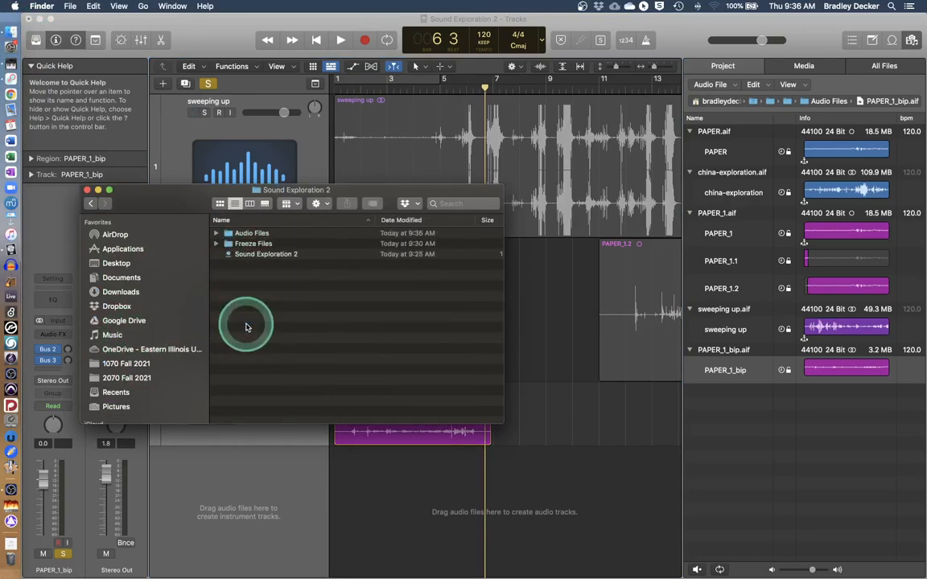
{"action": "left_click", "coordinate": [215, 233]}
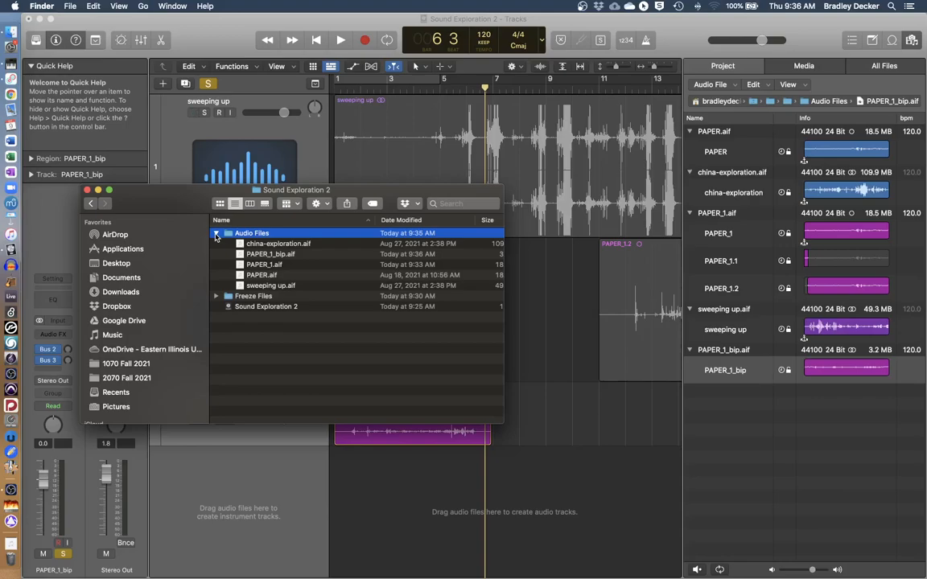
Compare the files in the Audio Files folder with the project's audio list, close Finder and select the PAPER_1.1 region.
{"action": "left_click", "coordinate": [243, 242]}
{"action": "left_click", "coordinate": [267, 254]}
{"action": "left_click", "coordinate": [264, 264]}
{"action": "left_click", "coordinate": [261, 275]}
{"action": "left_click", "coordinate": [271, 286]}
{"action": "left_click", "coordinate": [598, 300]}
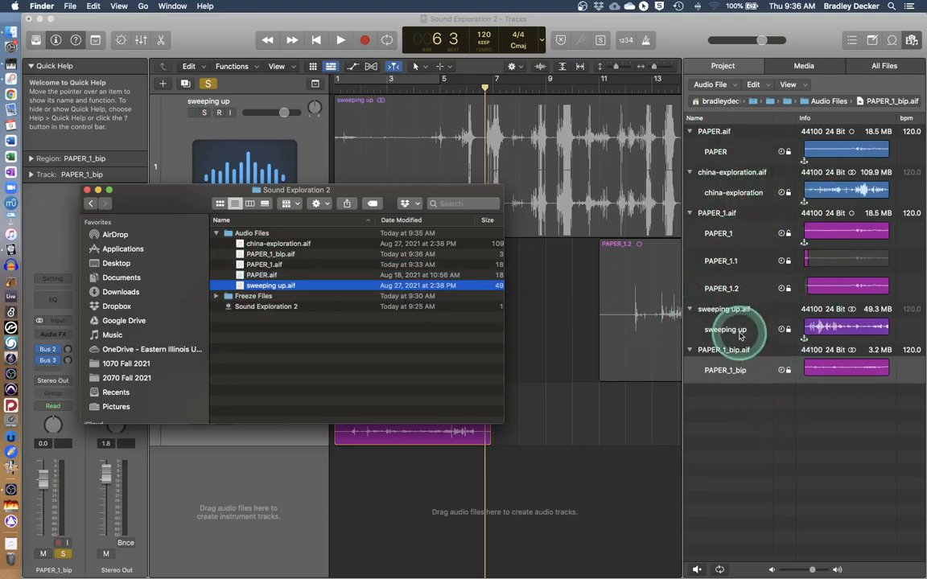
{"action": "left_click", "coordinate": [87, 189]}
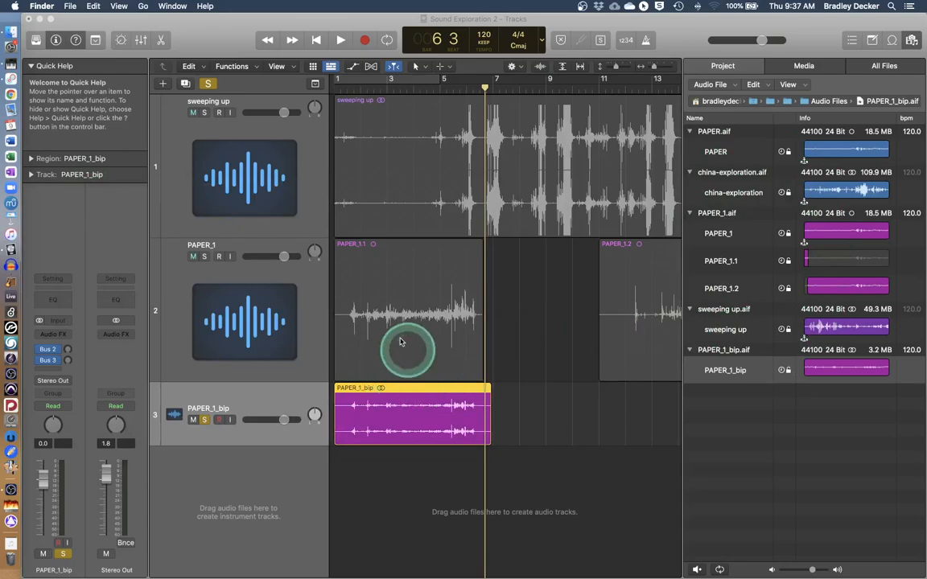
{"action": "left_click", "coordinate": [403, 270]}
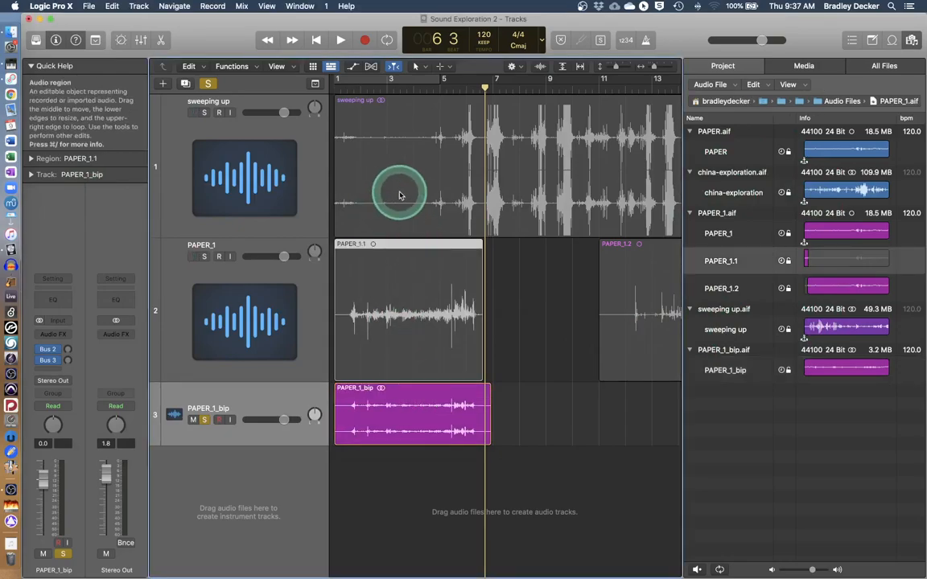
Solo the PAPER_1 and sweeping up tracks and set a cycle range from bar 1 to about bar 9, beat 4.
{"action": "left_click", "coordinate": [204, 256]}
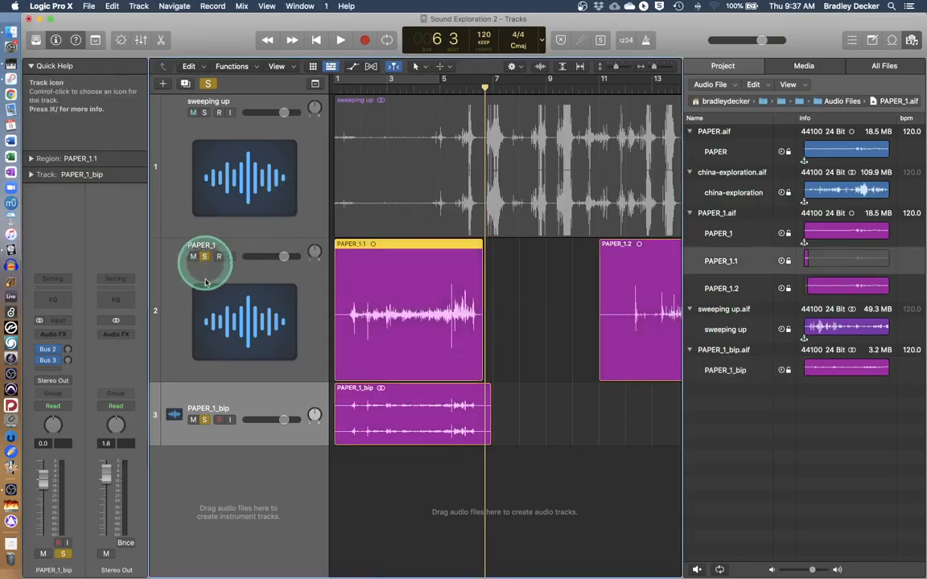
{"action": "left_click", "coordinate": [205, 114]}
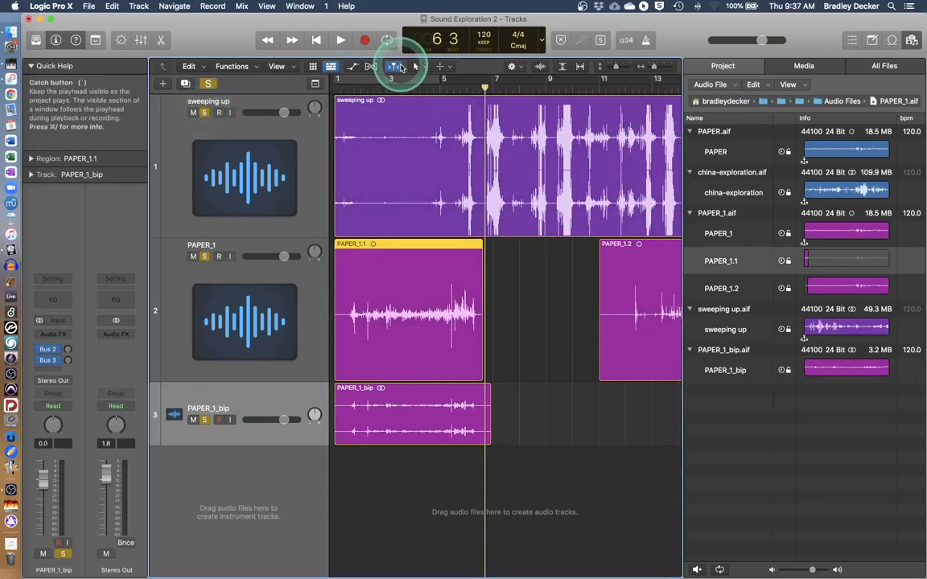
{"action": "left_click", "coordinate": [435, 78]}
{"action": "left_click_drag", "start_coordinate": [435, 78], "coordinate": [566, 79]}
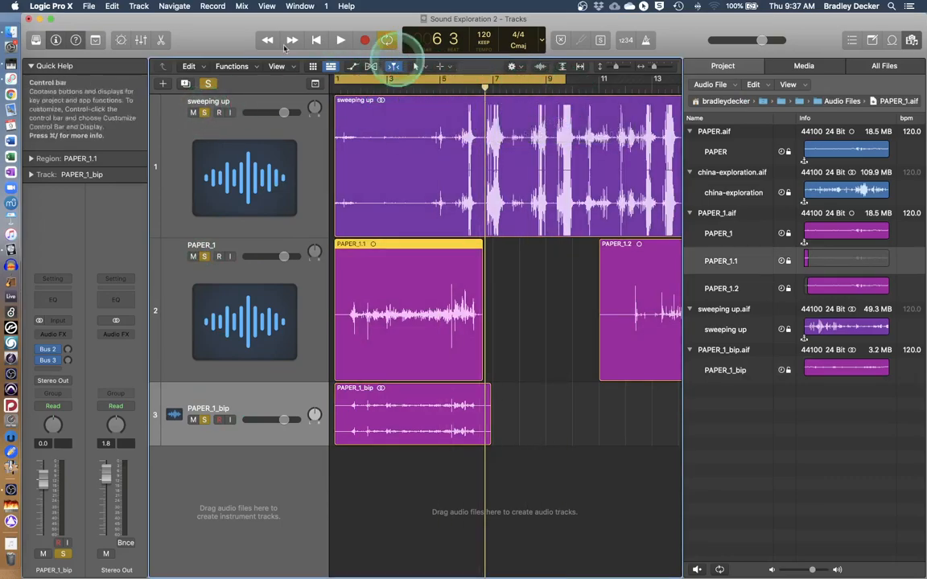
Examine the Bounce Regions in Place options for the selected region and cancel without bouncing.
{"action": "left_click", "coordinate": [90, 5]}
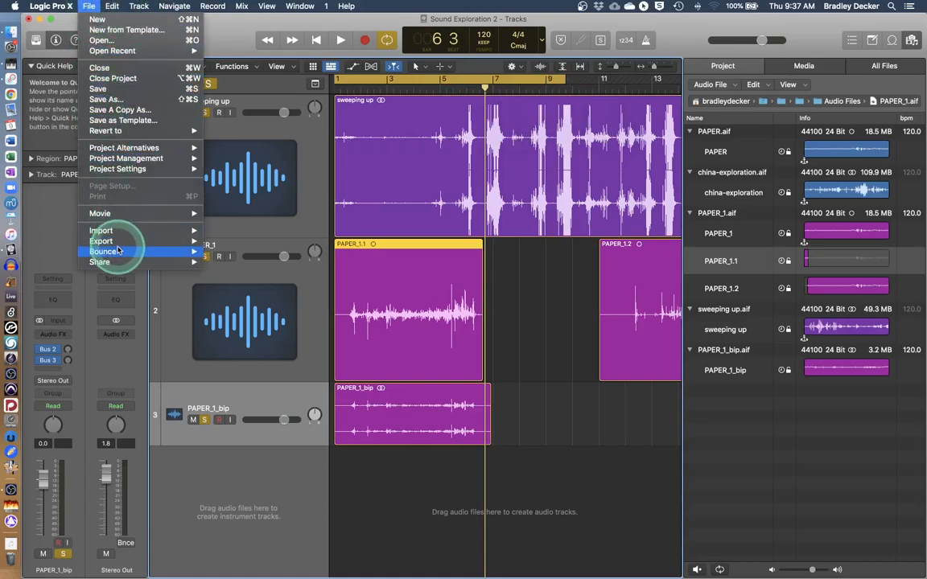
{"action": "mouse_move", "coordinate": [117, 252]}
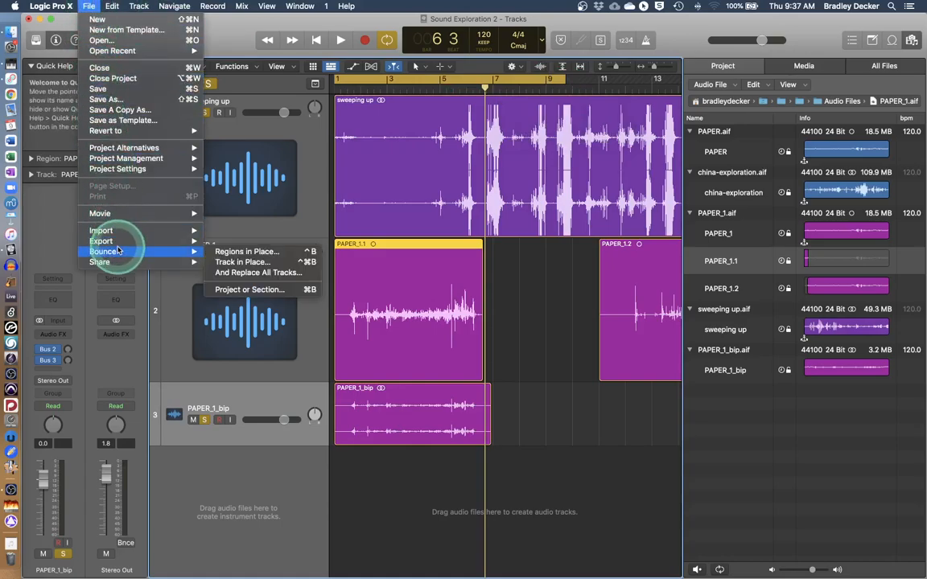
{"action": "left_click", "coordinate": [226, 256]}
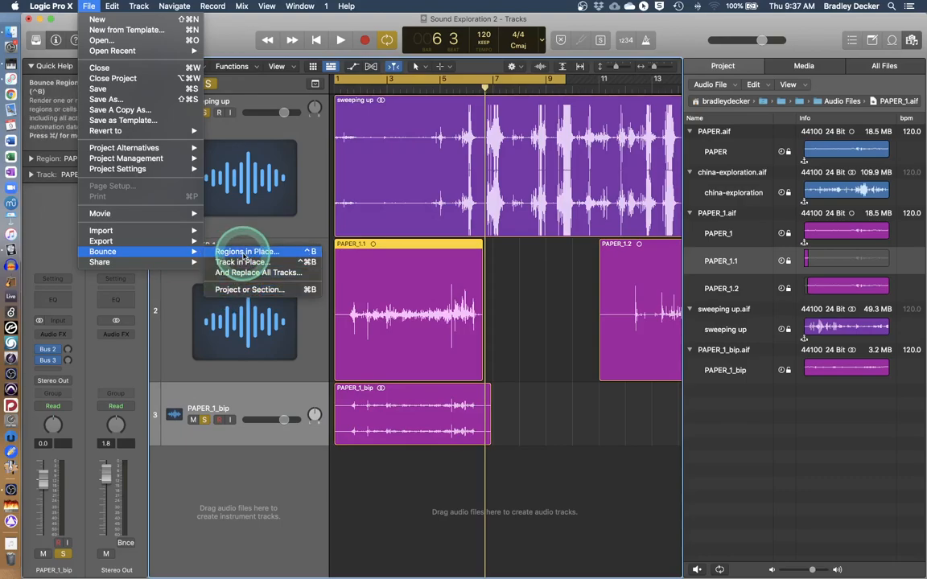
{"action": "left_click", "coordinate": [244, 254]}
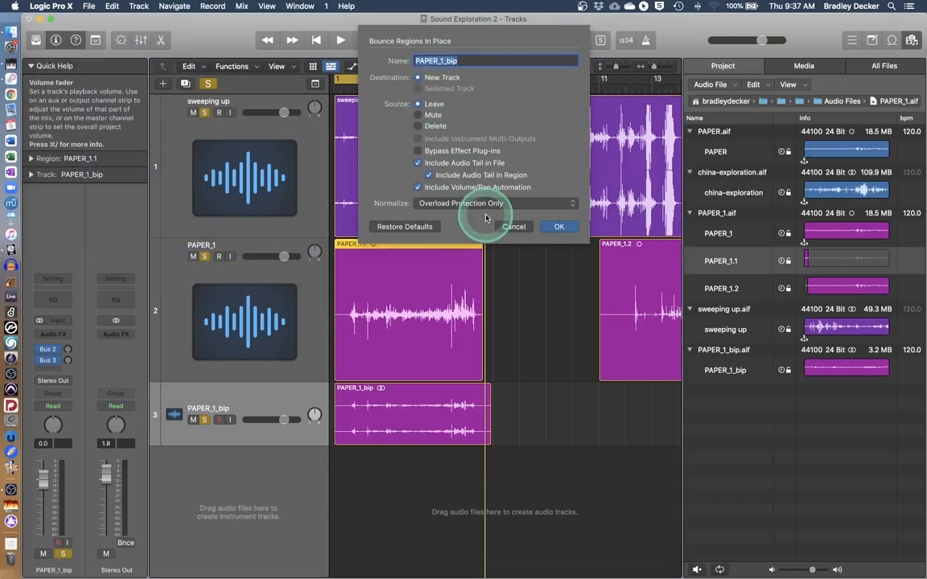
{"action": "left_click", "coordinate": [514, 227]}
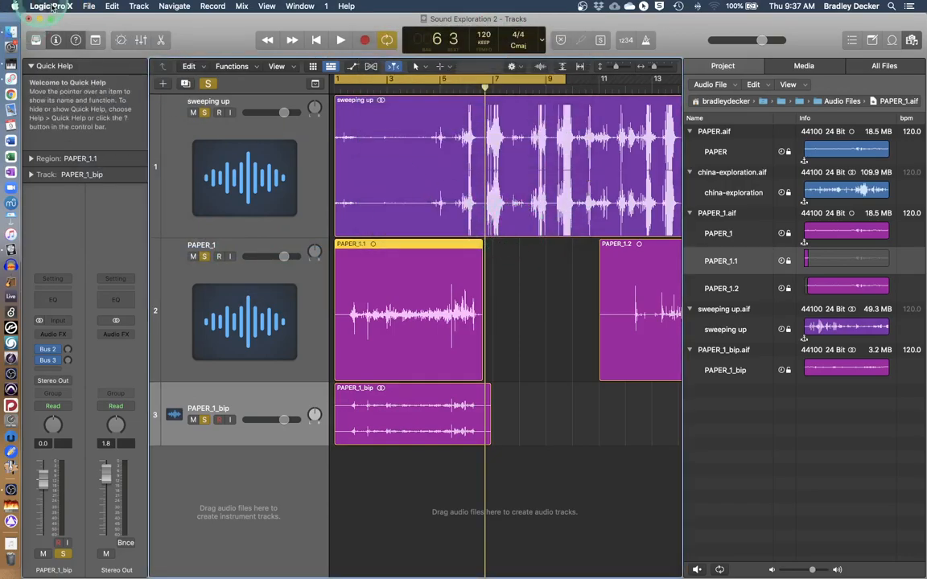
Review the Project or Section bounce settings, including destination formats and start and end range, and cancel the bounce.
{"action": "left_click", "coordinate": [89, 6]}
{"action": "mouse_move", "coordinate": [120, 251]}
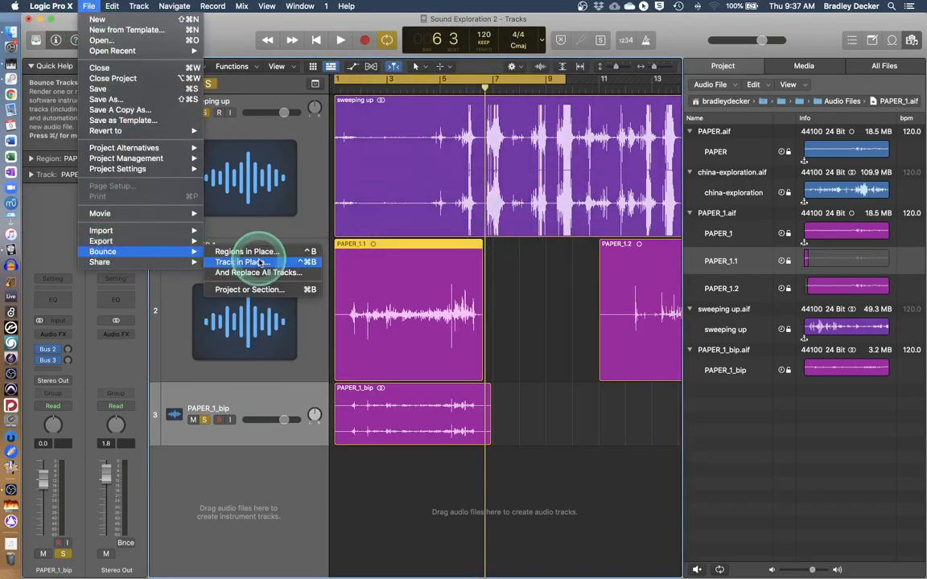
{"action": "left_click", "coordinate": [256, 289]}
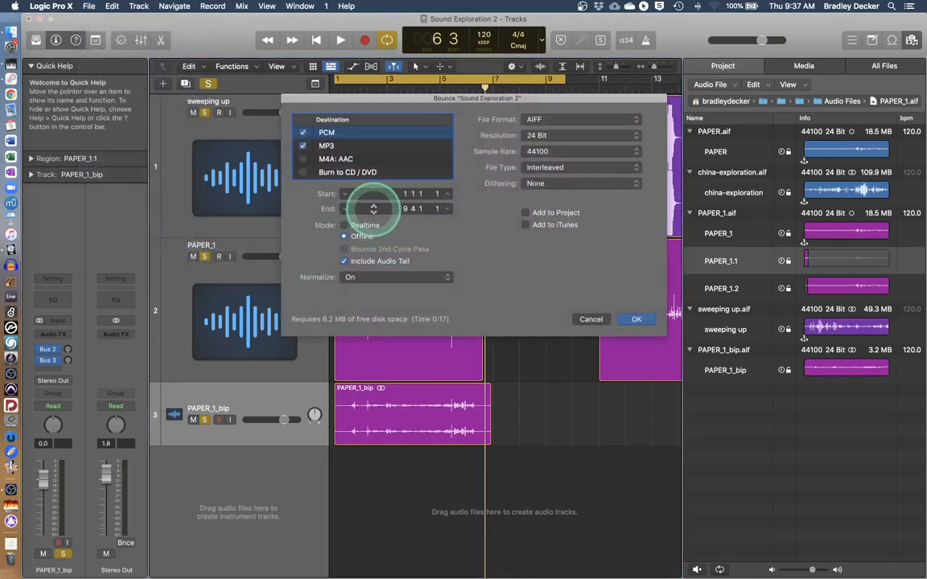
{"action": "key", "text": "Escape"}
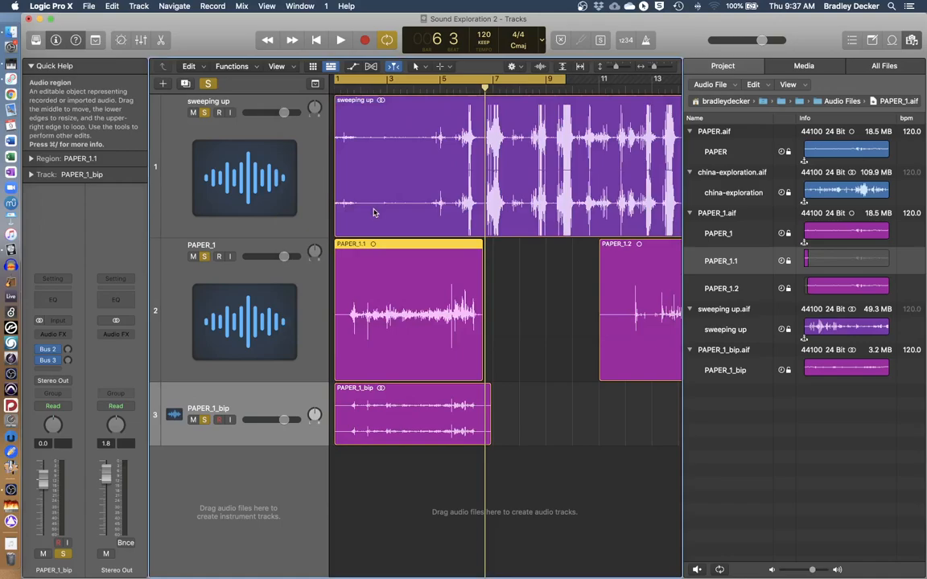
Hide the project's audio file list to give the tracks area the full width.
{"action": "left_click", "coordinate": [570, 245]}
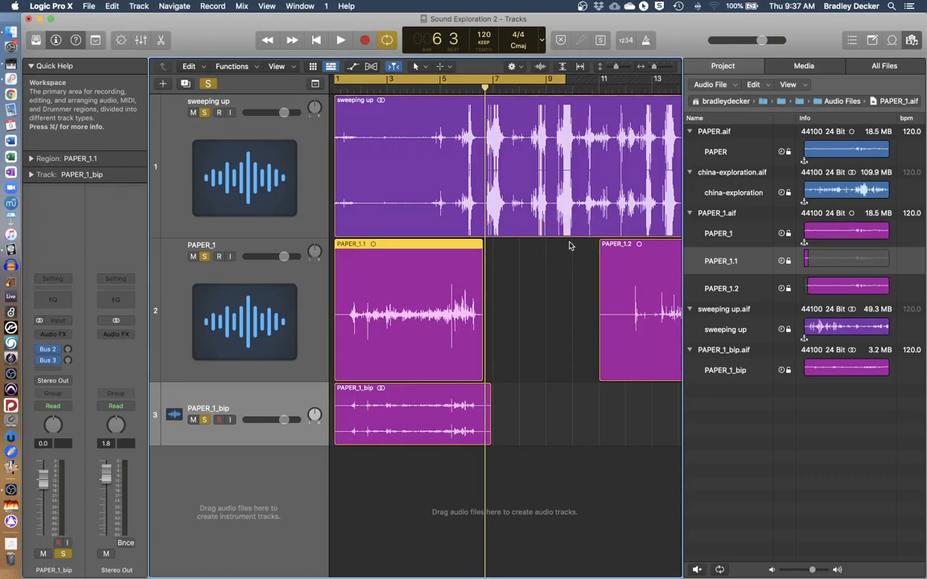
{"action": "key", "text": "f"}
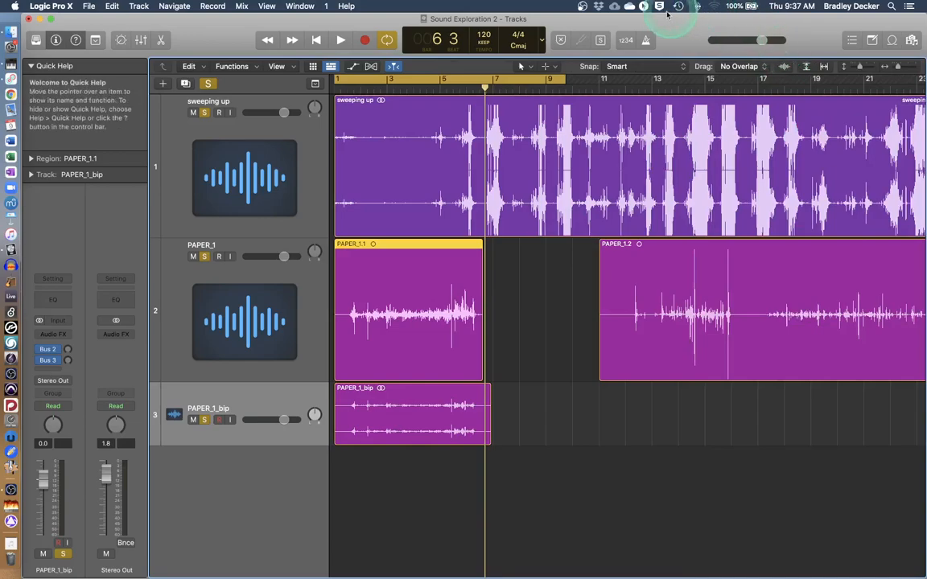
{"action": "left_click", "coordinate": [582, 8]}
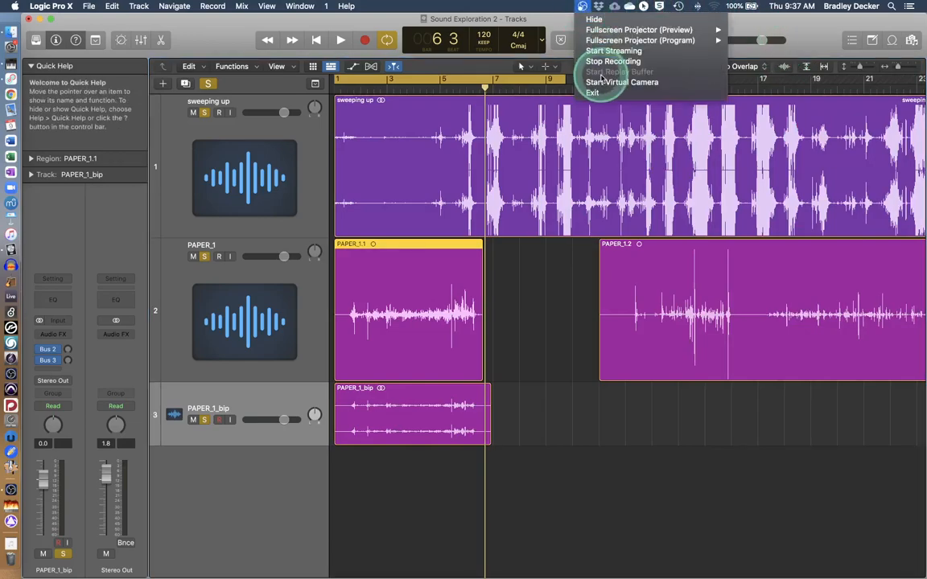